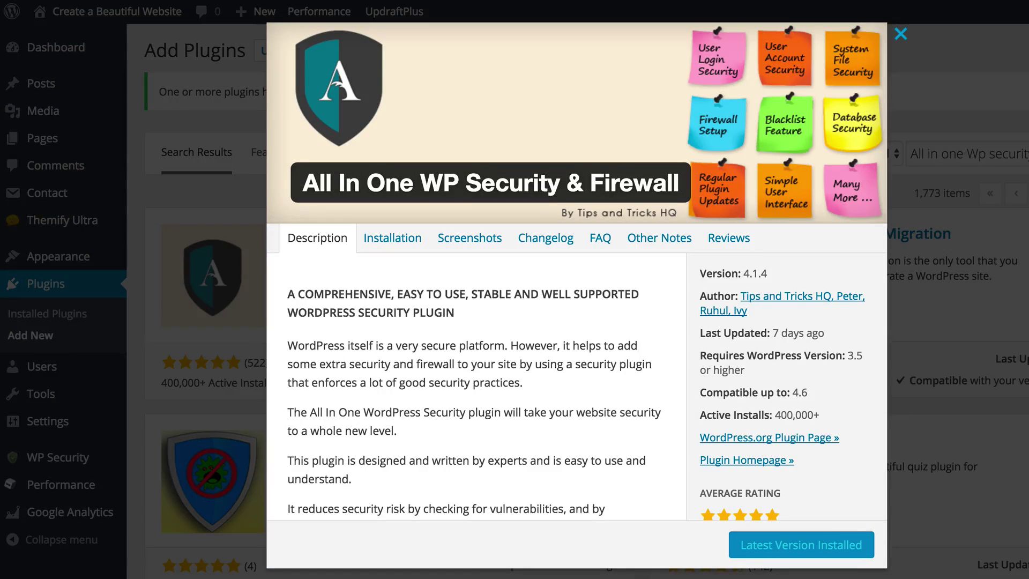
Scroll through the All In One WP Security & Firewall More Details popup to review the plugin.
{"action": "scroll", "coordinate": [870, 425], "scroll_direction": "down", "scroll_amount": 3}
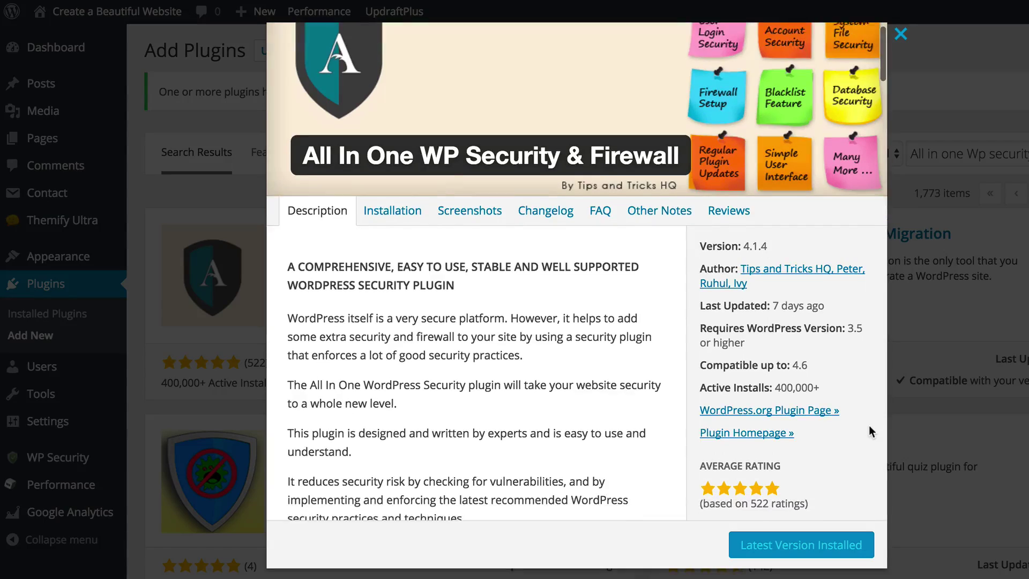
{"action": "scroll", "coordinate": [870, 426], "scroll_direction": "down", "scroll_amount": 5}
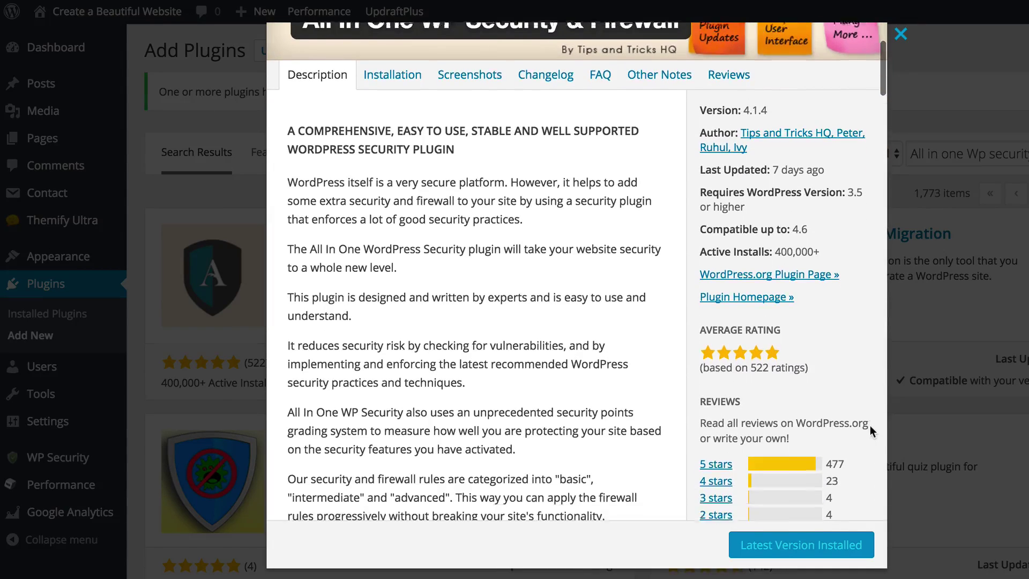
{"action": "scroll", "coordinate": [870, 425], "scroll_direction": "down", "scroll_amount": 3}
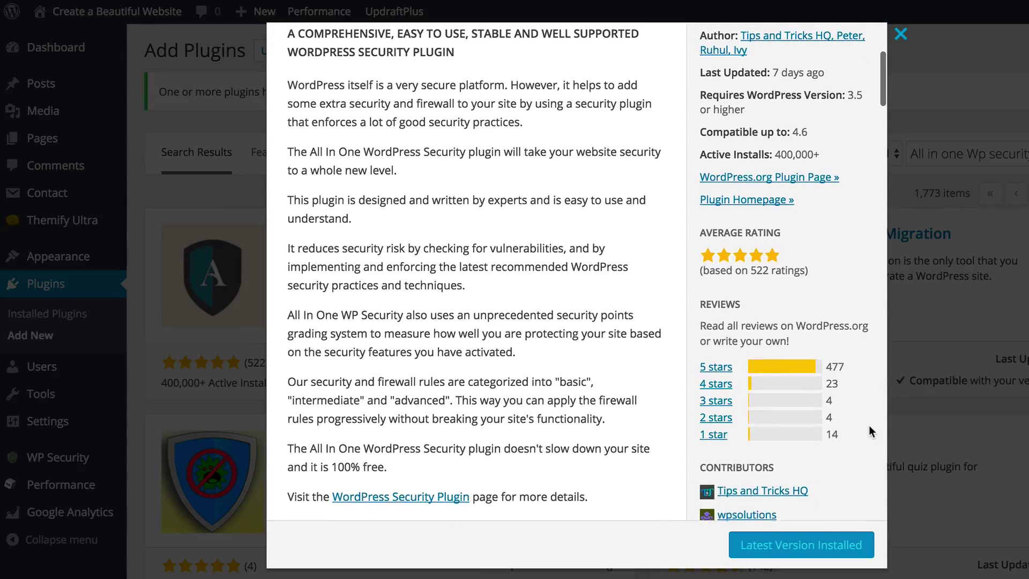
{"action": "scroll", "coordinate": [869, 425], "scroll_direction": "up", "scroll_amount": 2}
{"action": "scroll", "coordinate": [870, 426], "scroll_direction": "down", "scroll_amount": 10}
{"action": "scroll", "coordinate": [869, 426], "scroll_direction": "up", "scroll_amount": 14}
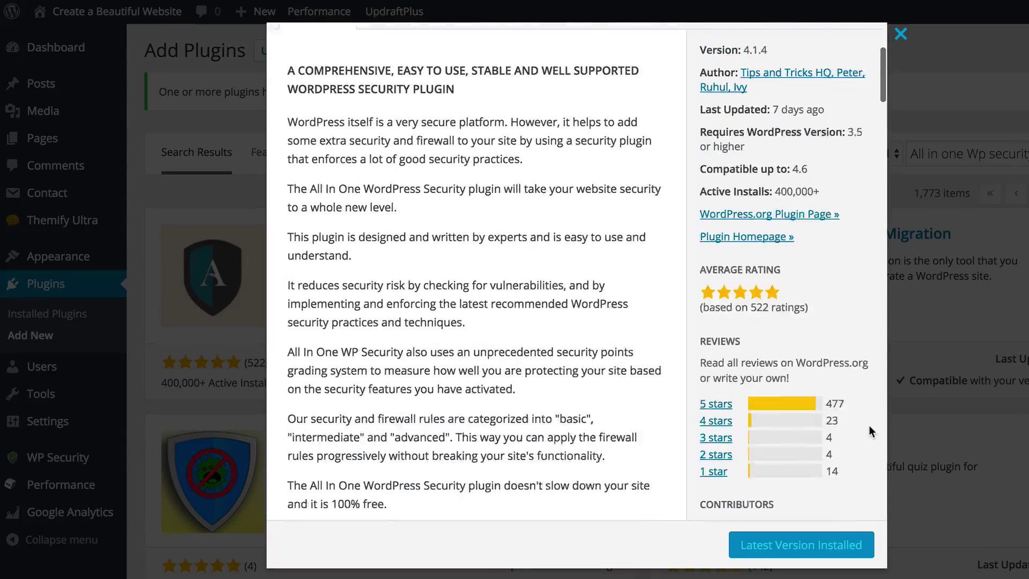
{"action": "scroll", "coordinate": [869, 426], "scroll_direction": "up", "scroll_amount": 4}
{"action": "scroll", "coordinate": [869, 426], "scroll_direction": "down", "scroll_amount": 2}
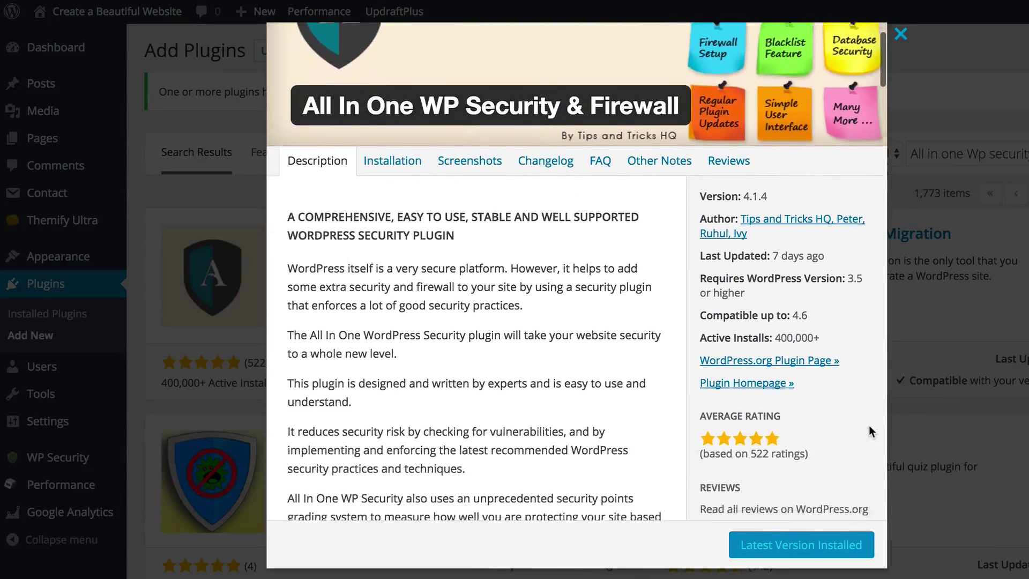
{"action": "scroll", "coordinate": [870, 425], "scroll_direction": "up", "scroll_amount": 3}
{"action": "scroll", "coordinate": [869, 425], "scroll_direction": "up", "scroll_amount": 1}
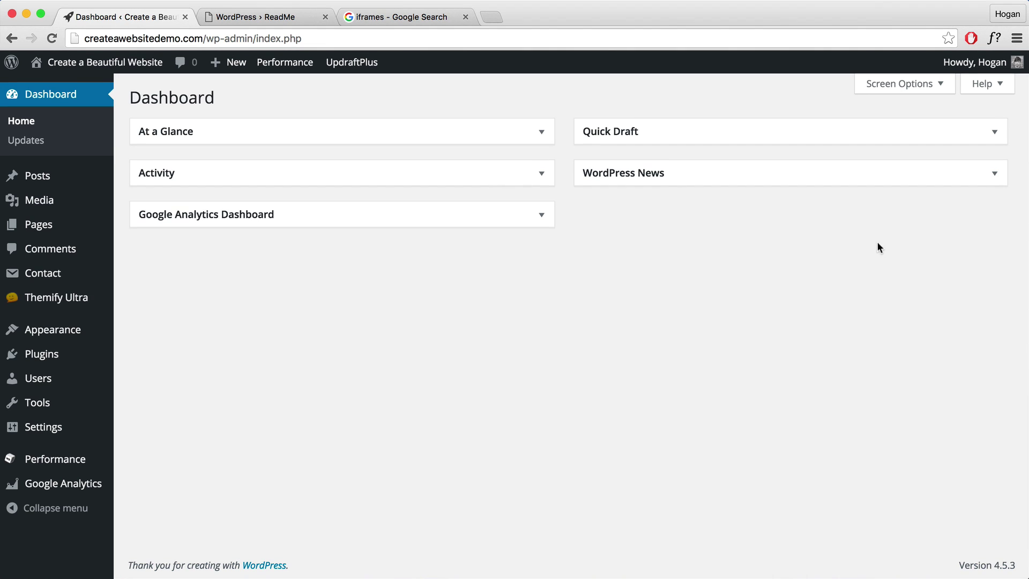
Search Add New plugins for 'All in one Wp security', then install and activate All In One WP Security & Firewall.
{"action": "mouse_move", "coordinate": [58, 357]}
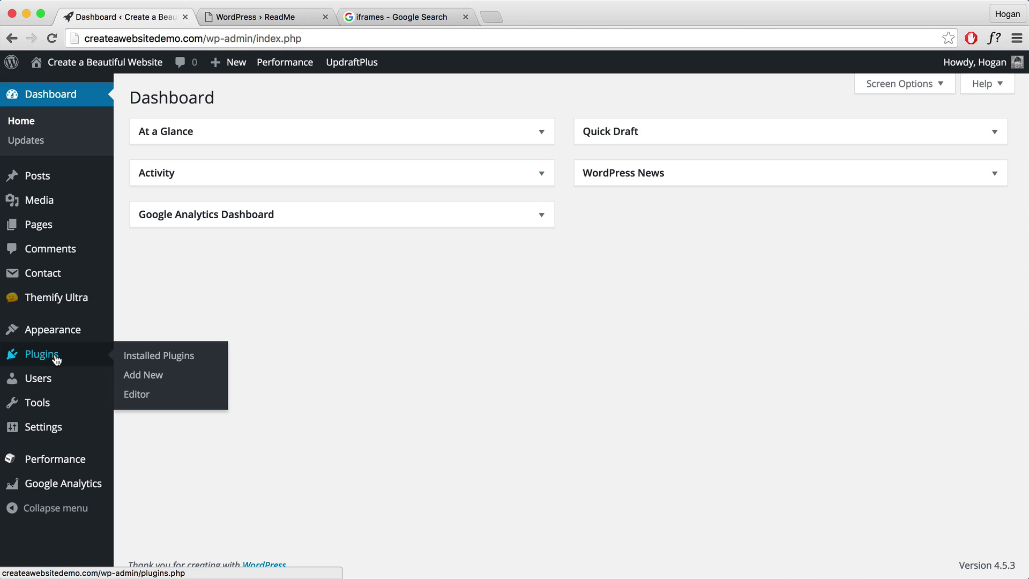
{"action": "left_click", "coordinate": [137, 377]}
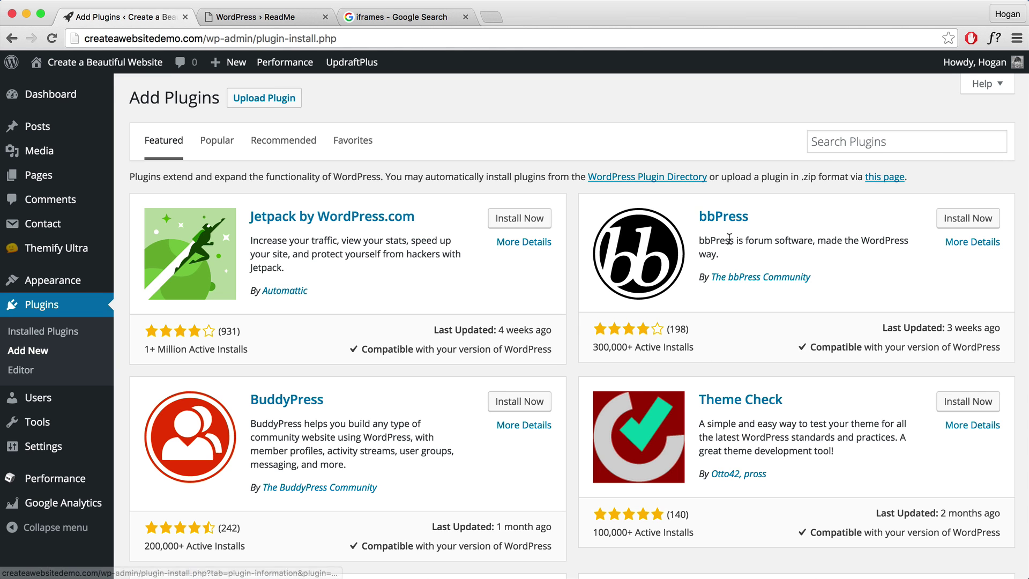
{"action": "left_click", "coordinate": [841, 145]}
{"action": "type", "text": "all in one"}
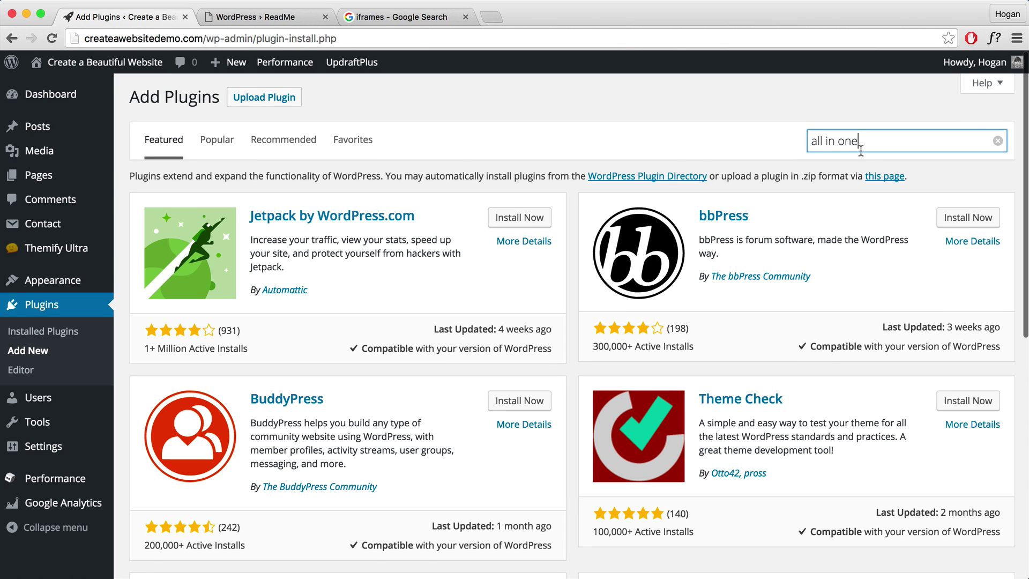
{"action": "type", "text": " w"}
{"action": "left_click", "coordinate": [873, 161]}
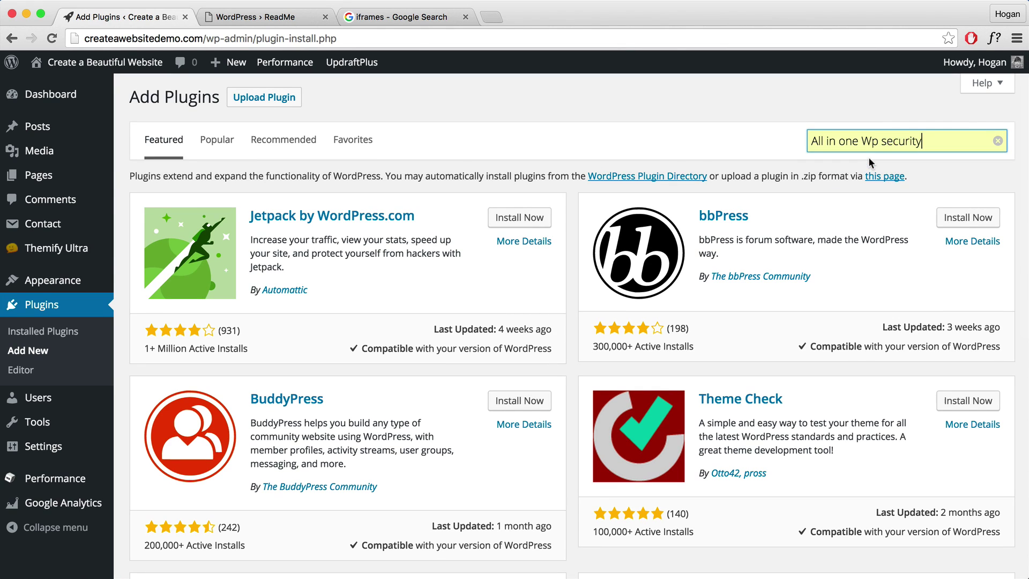
{"action": "key", "text": "Return"}
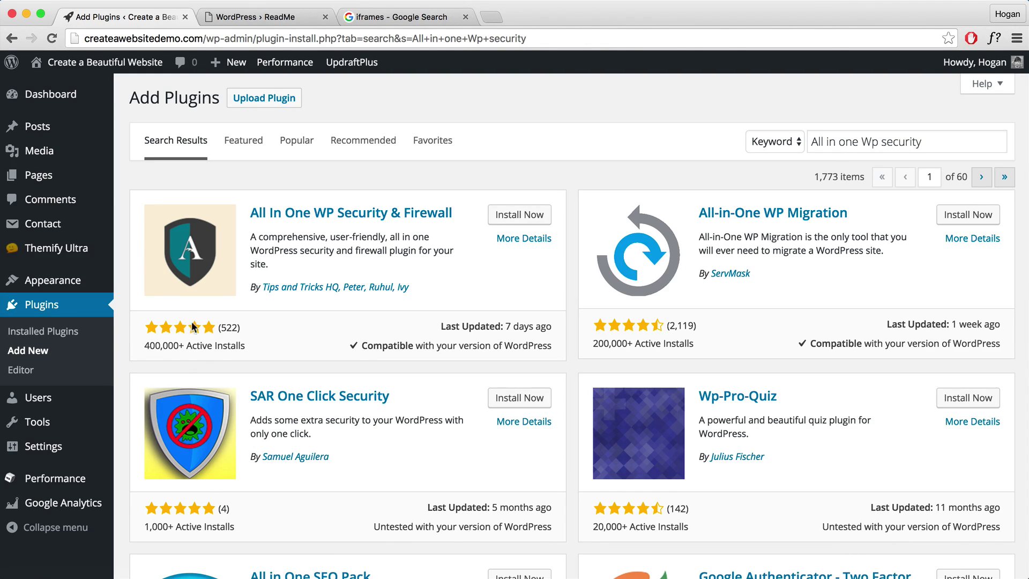
{"action": "left_click", "coordinate": [513, 217]}
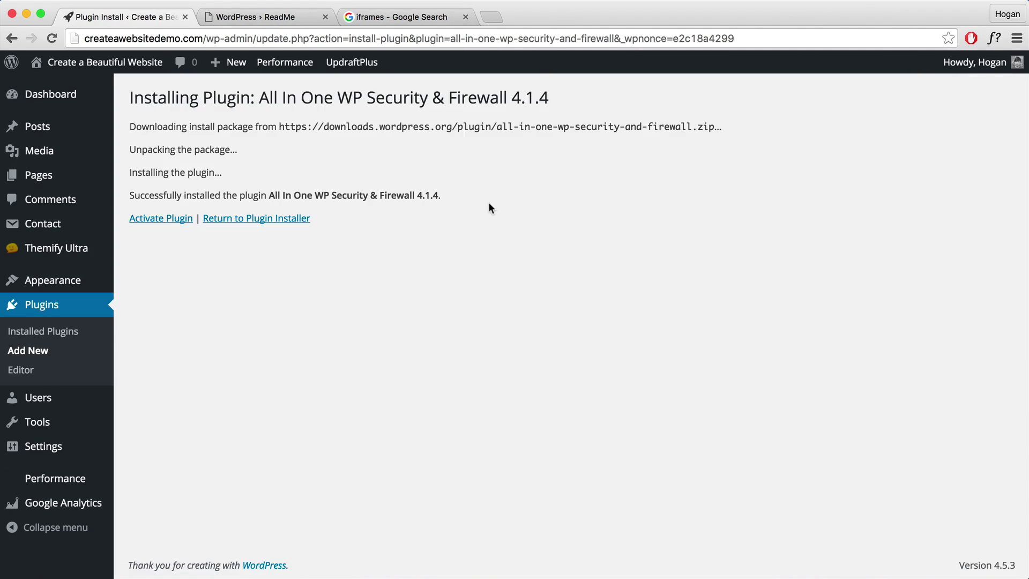
{"action": "left_click", "coordinate": [162, 220]}
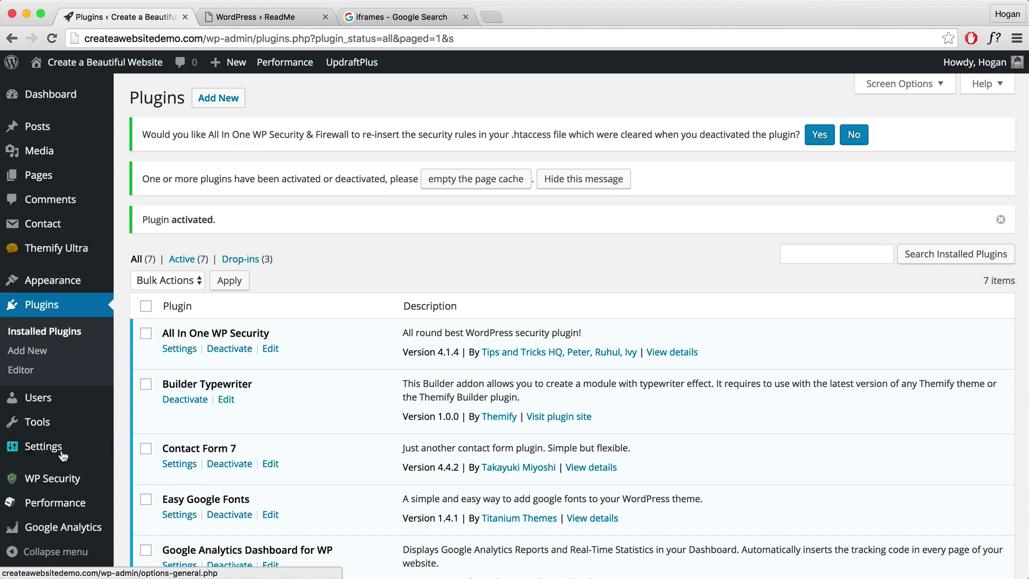
Review the WP Security dashboard's 35/470 strength meter and feature status, then go to Settings.
{"action": "mouse_move", "coordinate": [75, 425]}
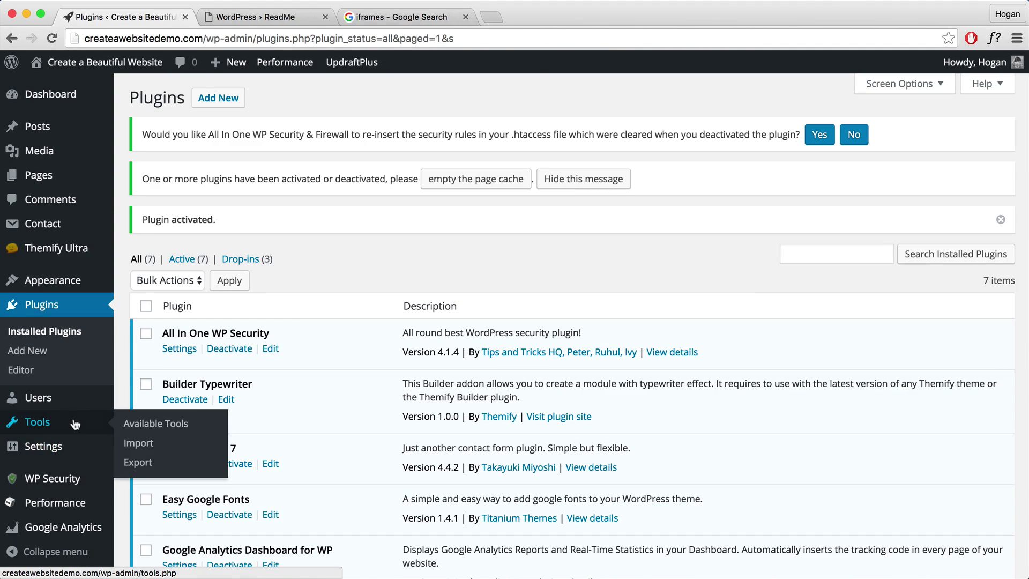
{"action": "mouse_move", "coordinate": [45, 480]}
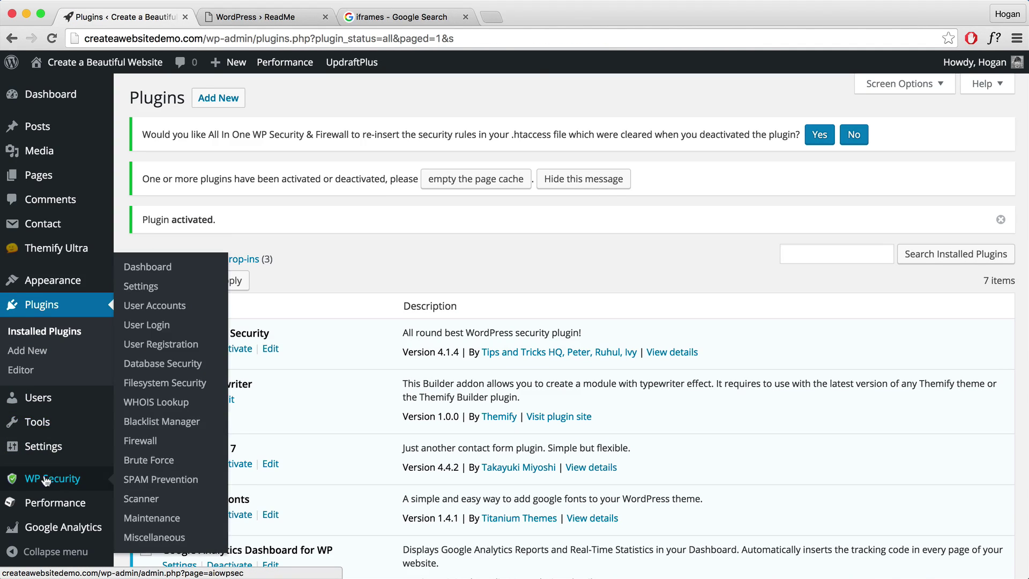
{"action": "left_click", "coordinate": [141, 268]}
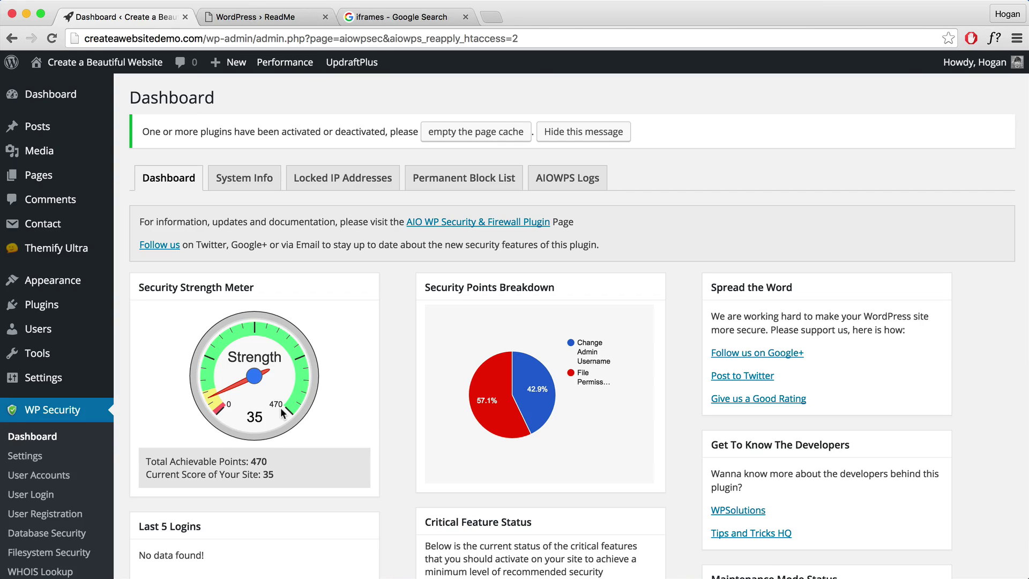
{"action": "scroll", "coordinate": [323, 406], "scroll_direction": "down", "scroll_amount": 5}
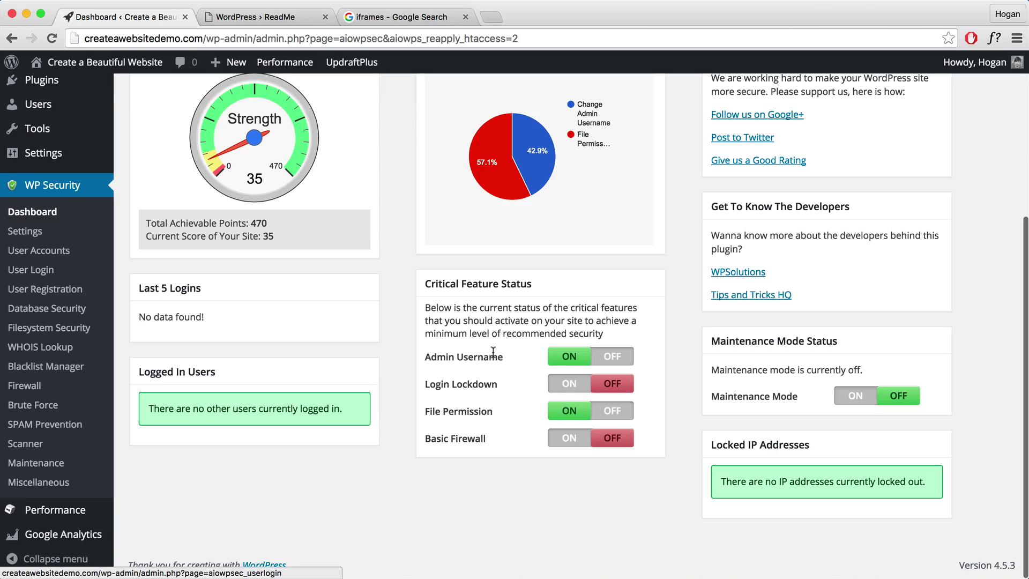
{"action": "scroll", "coordinate": [485, 350], "scroll_direction": "up", "scroll_amount": 5}
{"action": "scroll", "coordinate": [486, 350], "scroll_direction": "up", "scroll_amount": 2}
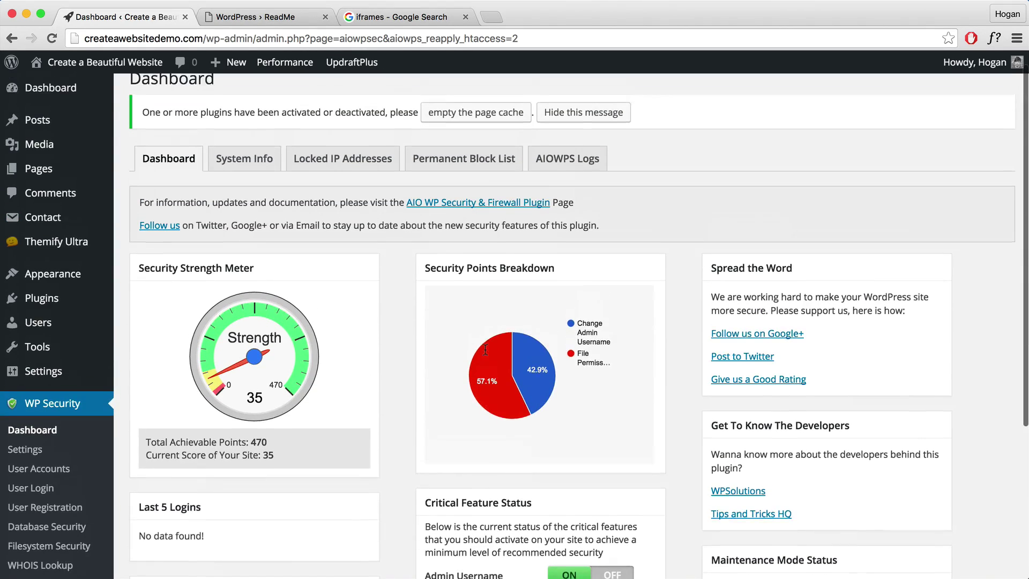
{"action": "scroll", "coordinate": [462, 343], "scroll_direction": "down", "scroll_amount": 2}
{"action": "scroll", "coordinate": [441, 344], "scroll_direction": "down", "scroll_amount": 4}
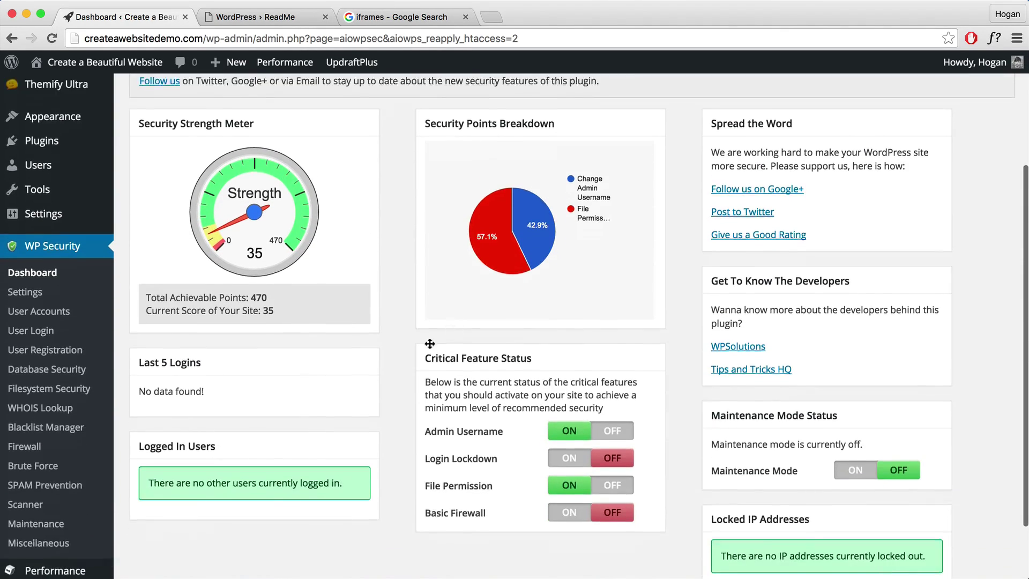
{"action": "left_click", "coordinate": [25, 271]}
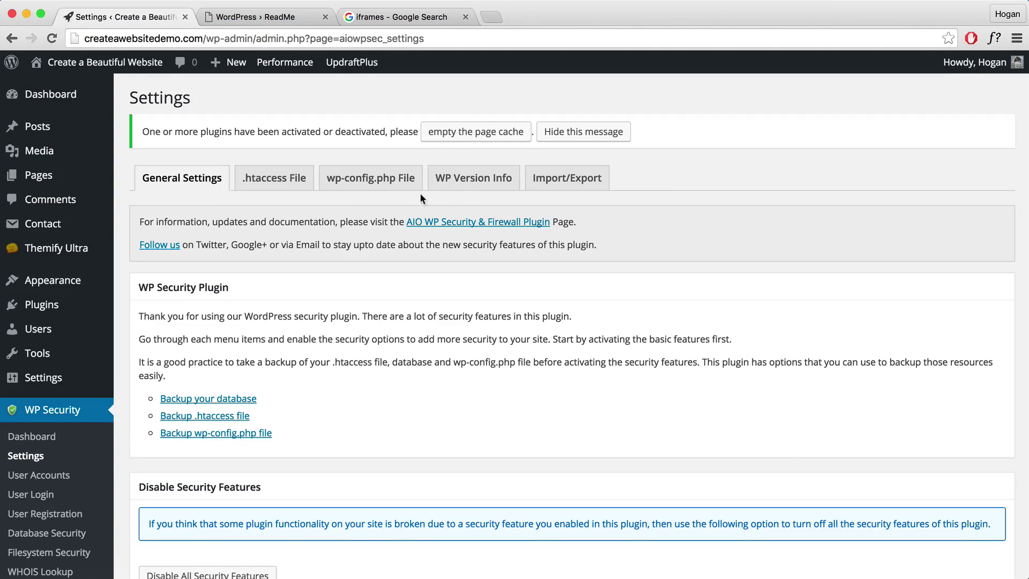
Enable Remove WP Generator Meta Info on the WP Version Info tab and save it.
{"action": "left_click", "coordinate": [462, 184]}
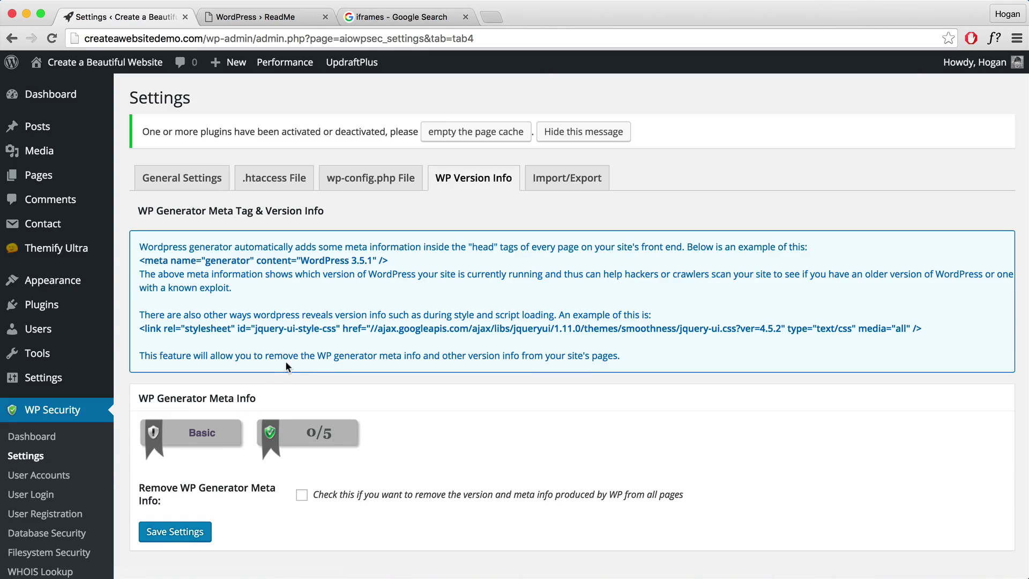
{"action": "left_click", "coordinate": [302, 496]}
{"action": "left_click", "coordinate": [172, 541]}
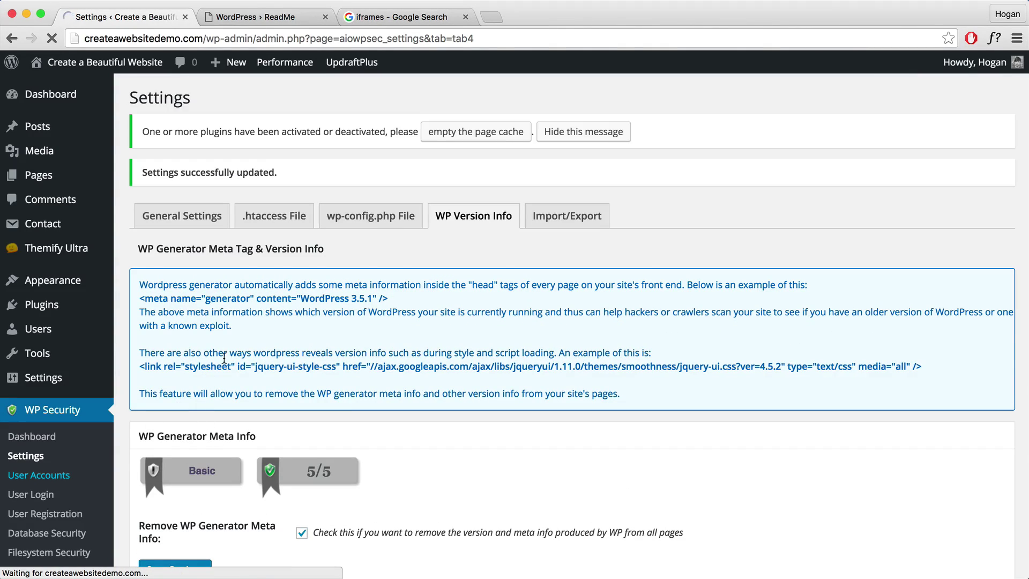
{"action": "scroll", "coordinate": [274, 349], "scroll_direction": "down", "scroll_amount": 2}
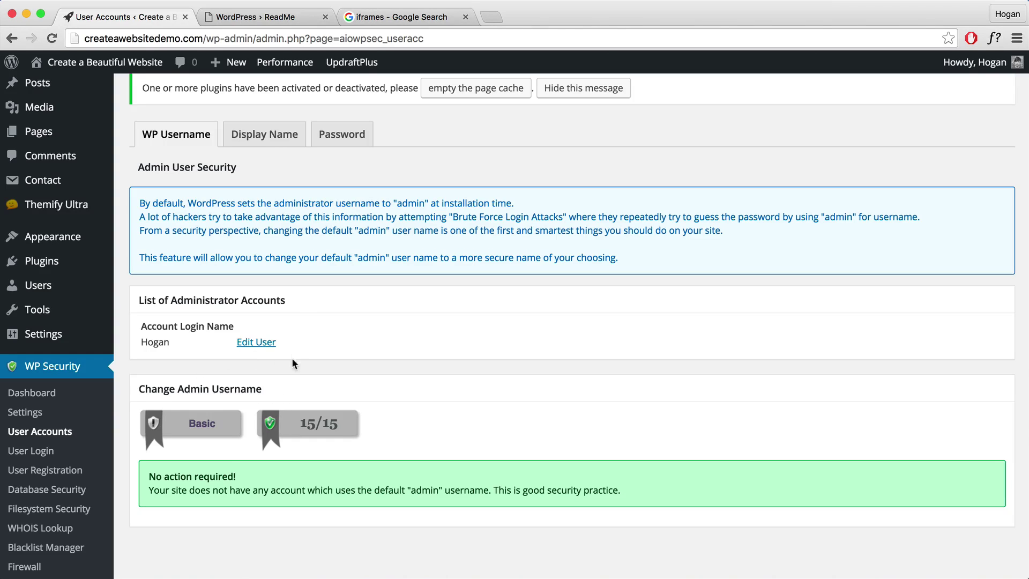
Check the display name security warning and open the flagged admin account's profile.
{"action": "left_click", "coordinate": [276, 138]}
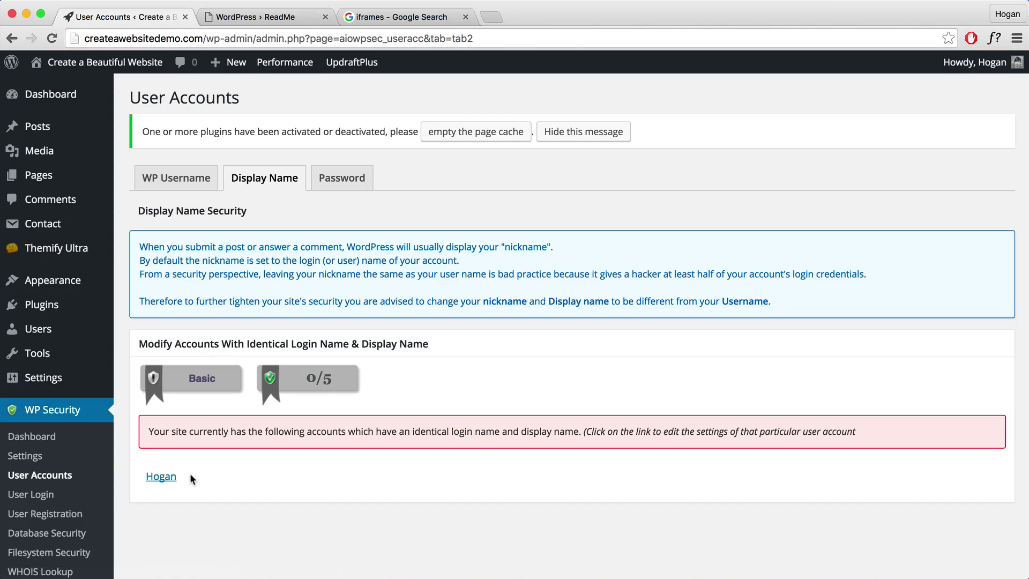
{"action": "left_click", "coordinate": [159, 477]}
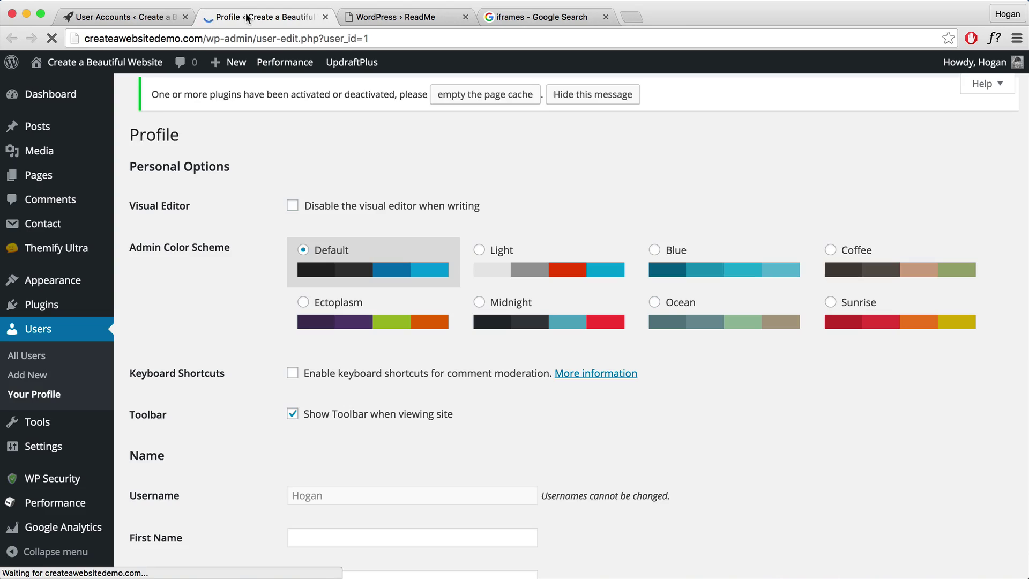
{"action": "scroll", "coordinate": [283, 150], "scroll_direction": "down", "scroll_amount": 6}
{"action": "scroll", "coordinate": [281, 167], "scroll_direction": "down", "scroll_amount": 2}
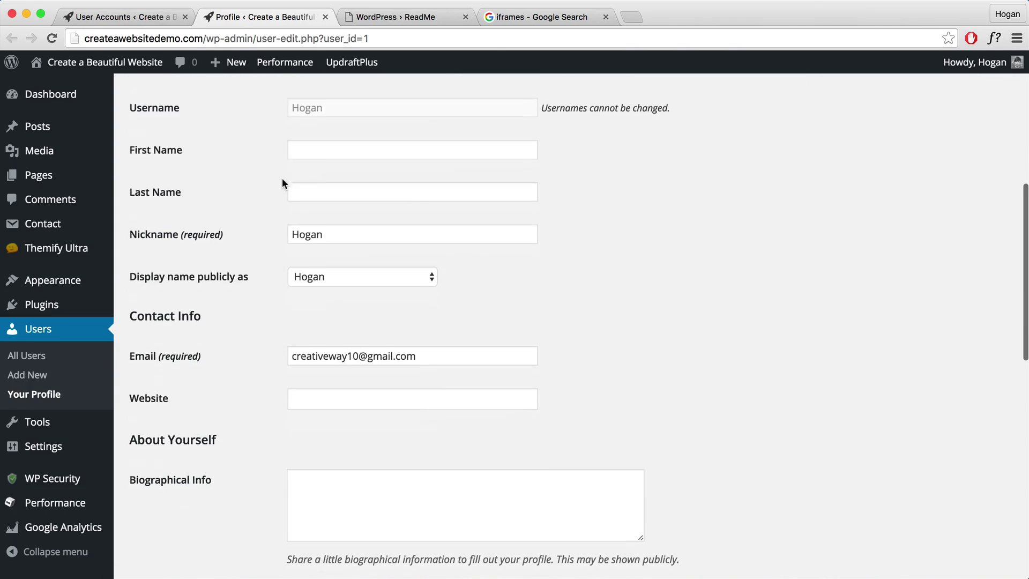
Set the nickname and public display name to the user's full name and update the profile.
{"action": "left_click", "coordinate": [330, 230]}
{"action": "type", "text": "Chua"}
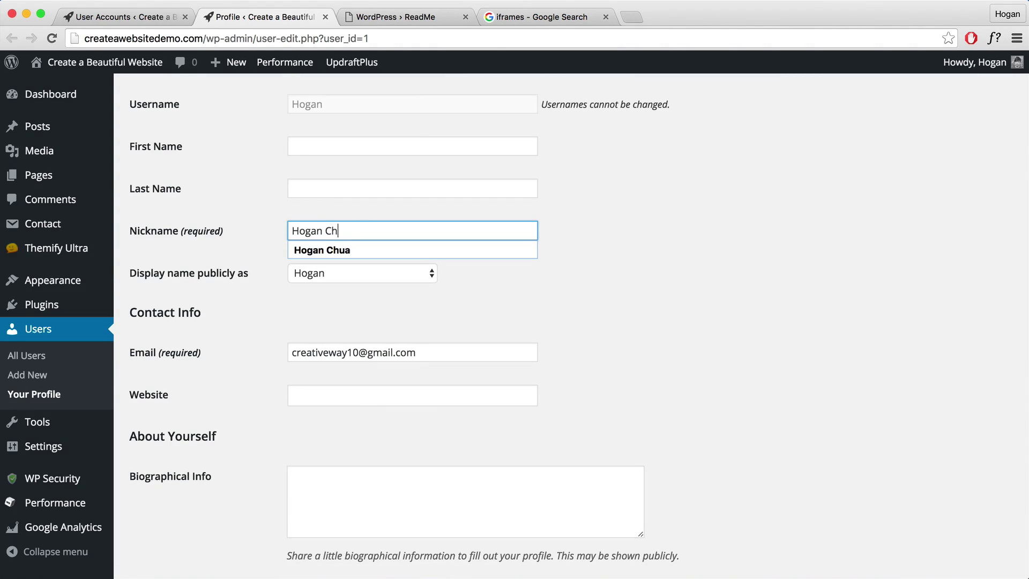
{"action": "left_click", "coordinate": [326, 240]}
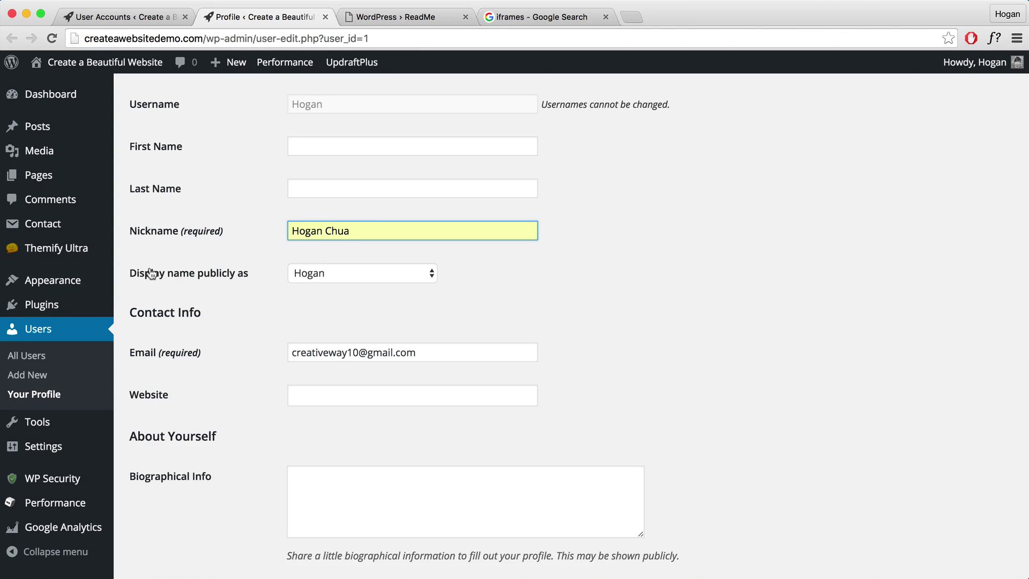
{"action": "left_click", "coordinate": [349, 276]}
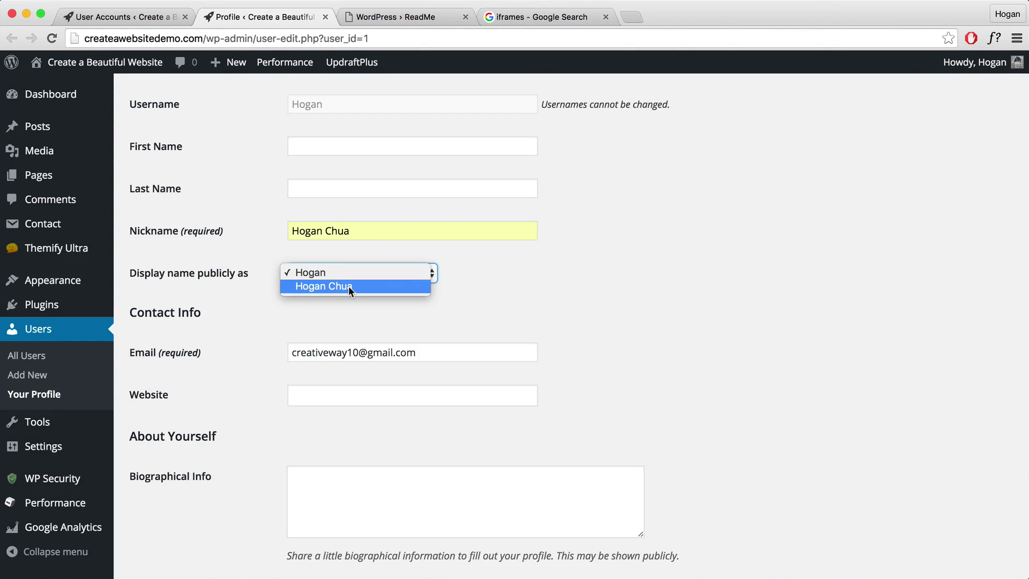
{"action": "left_click", "coordinate": [345, 289]}
{"action": "scroll", "coordinate": [355, 294], "scroll_direction": "down", "scroll_amount": 3}
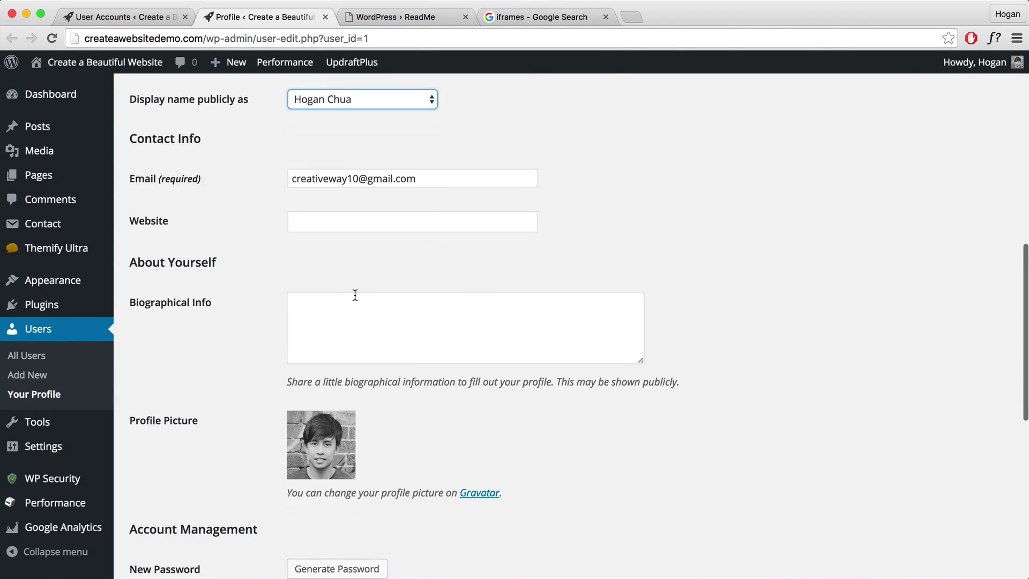
{"action": "scroll", "coordinate": [352, 294], "scroll_direction": "up", "scroll_amount": 4}
{"action": "scroll", "coordinate": [351, 290], "scroll_direction": "down", "scroll_amount": 10}
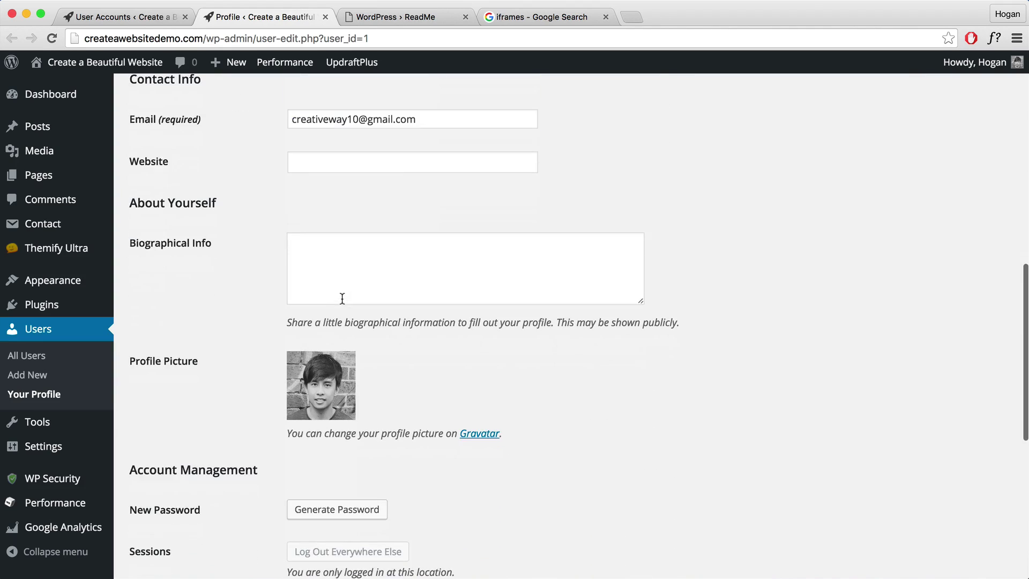
{"action": "scroll", "coordinate": [306, 484], "scroll_direction": "down", "scroll_amount": 3}
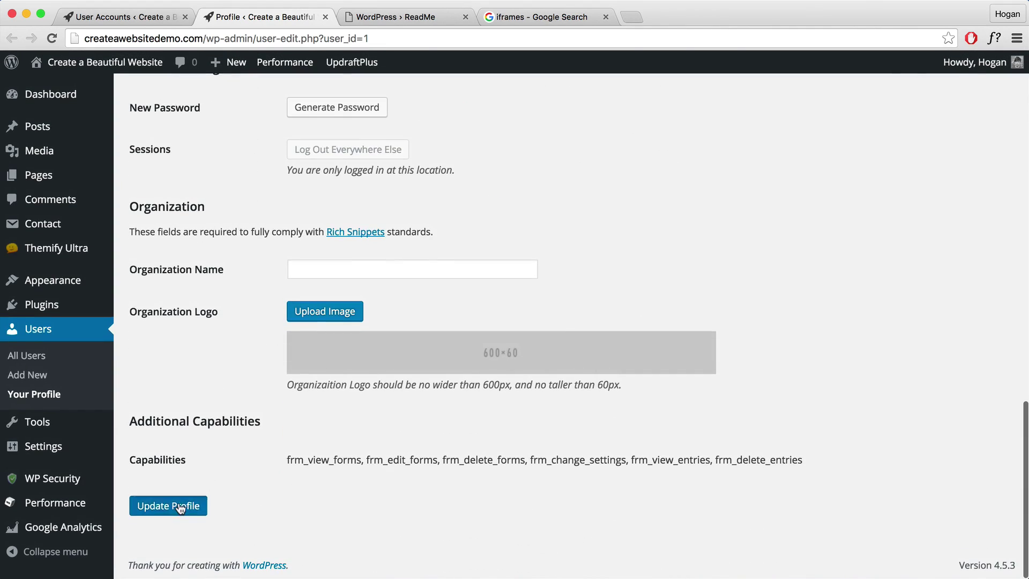
{"action": "left_click", "coordinate": [180, 505]}
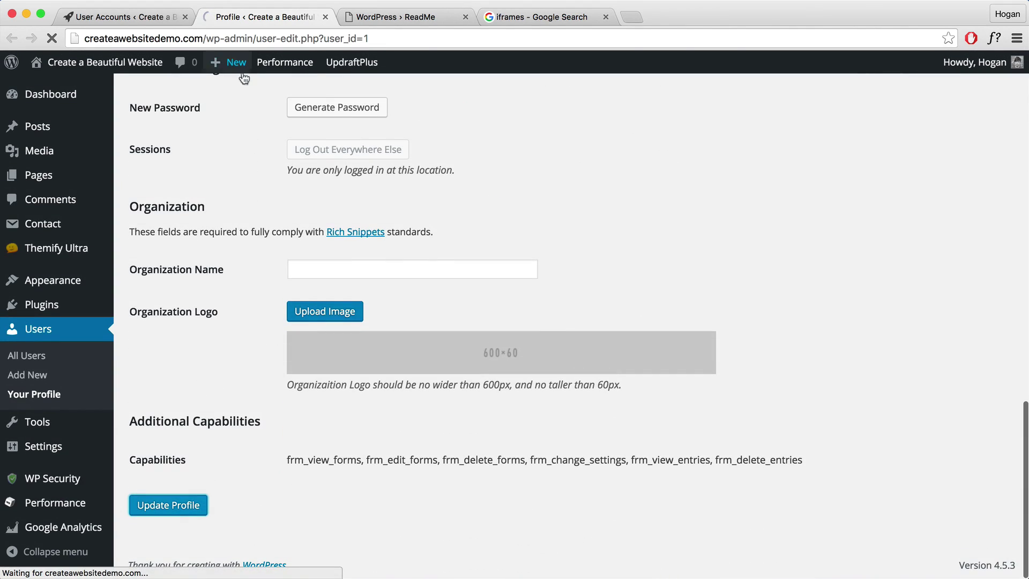
Reload User Accounts to confirm the Display Name check scores 5/5, then open the Password tab.
{"action": "left_click", "coordinate": [97, 17]}
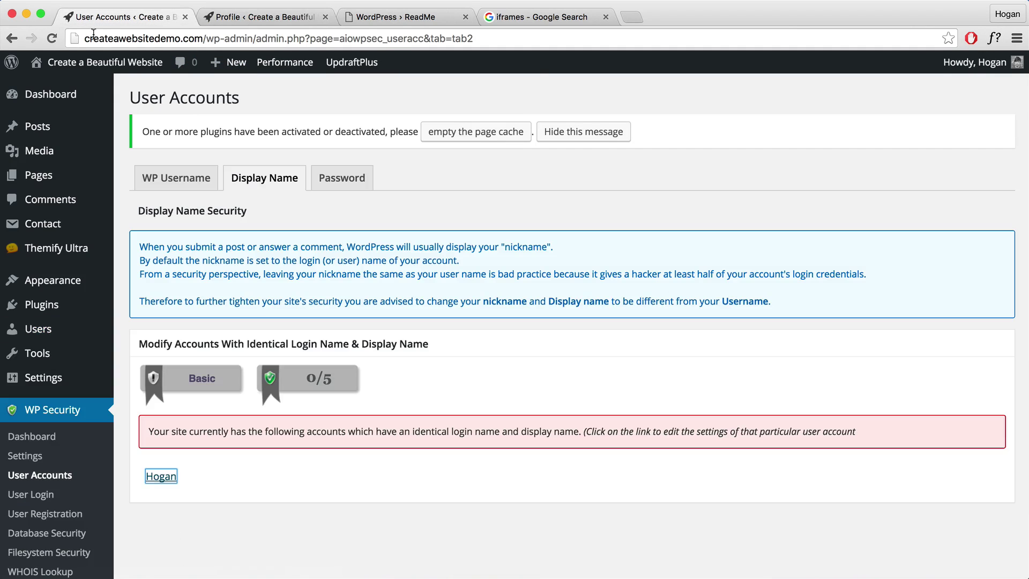
{"action": "left_click", "coordinate": [52, 38]}
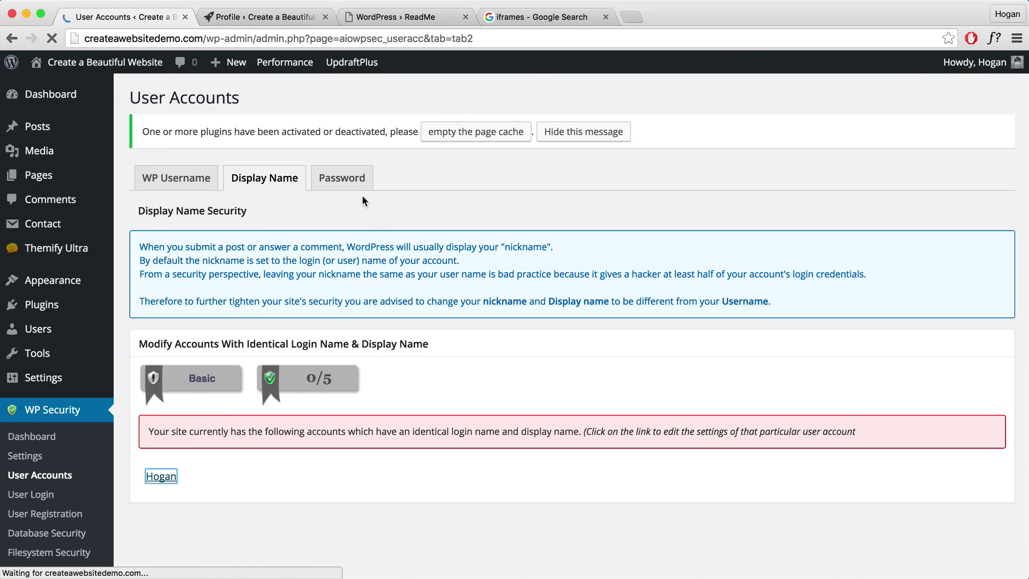
{"action": "left_click", "coordinate": [338, 180]}
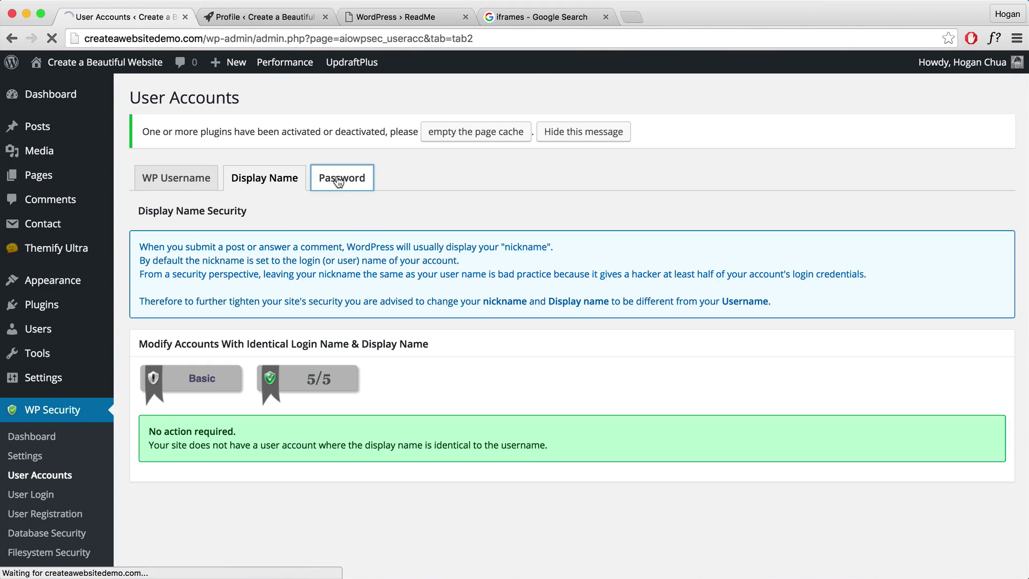
{"action": "scroll", "coordinate": [500, 342], "scroll_direction": "down", "scroll_amount": 5}
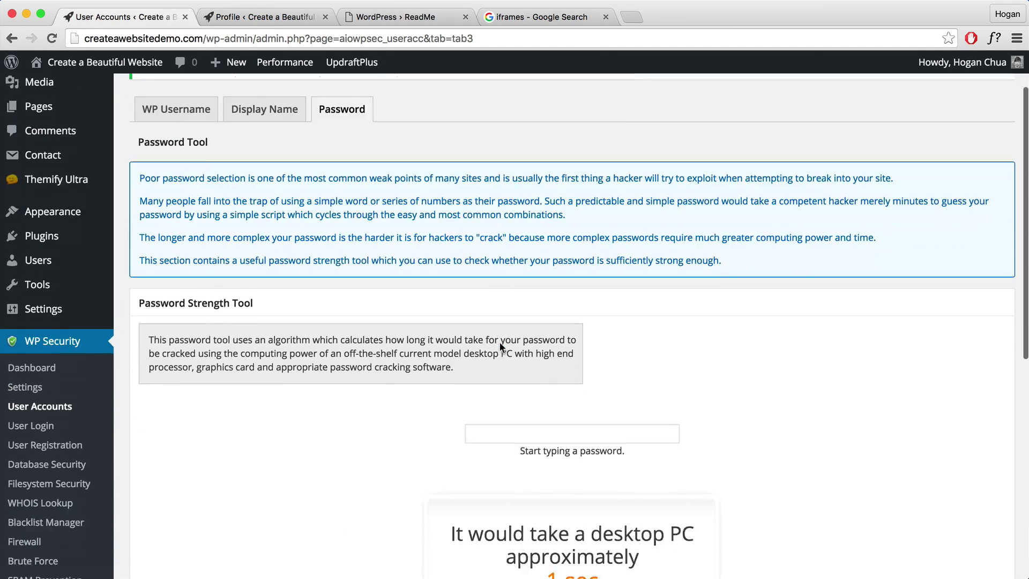
{"action": "scroll", "coordinate": [500, 342], "scroll_direction": "down", "scroll_amount": 2}
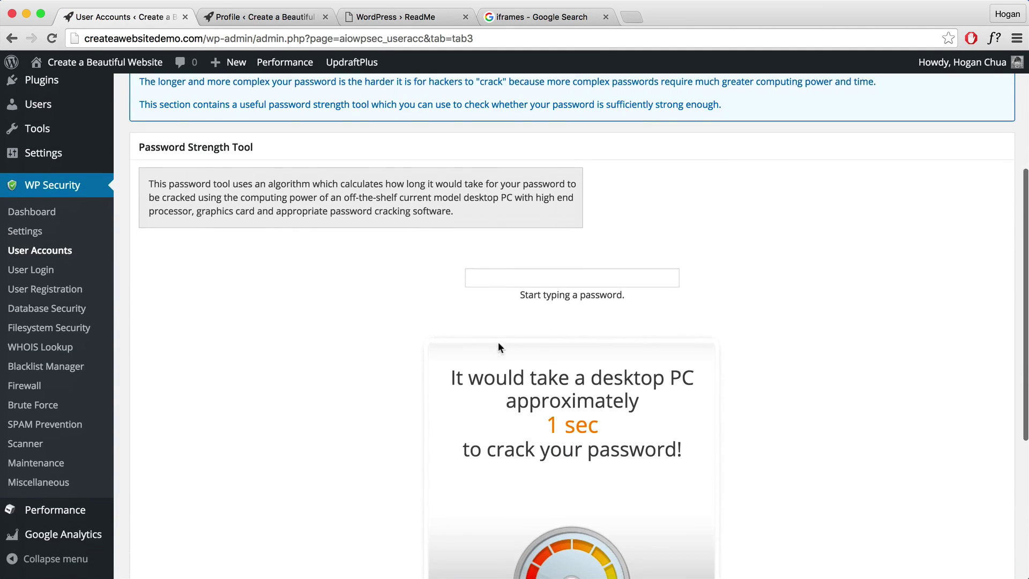
Enter a strong test password in the Password Strength Tool, rated 1627 years, 11 months to crack.
{"action": "left_click", "coordinate": [525, 279]}
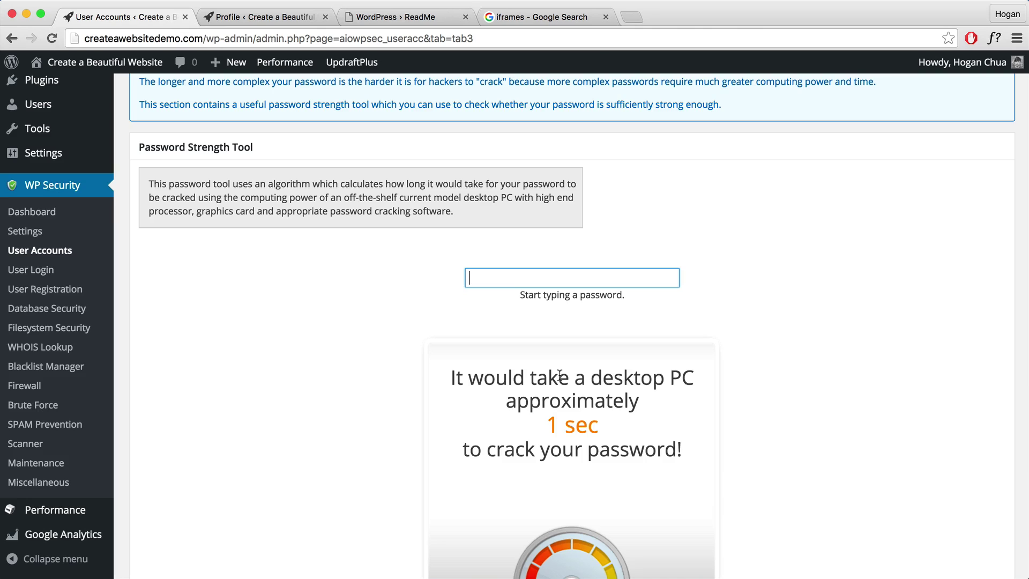
{"action": "type", "text": "s"}
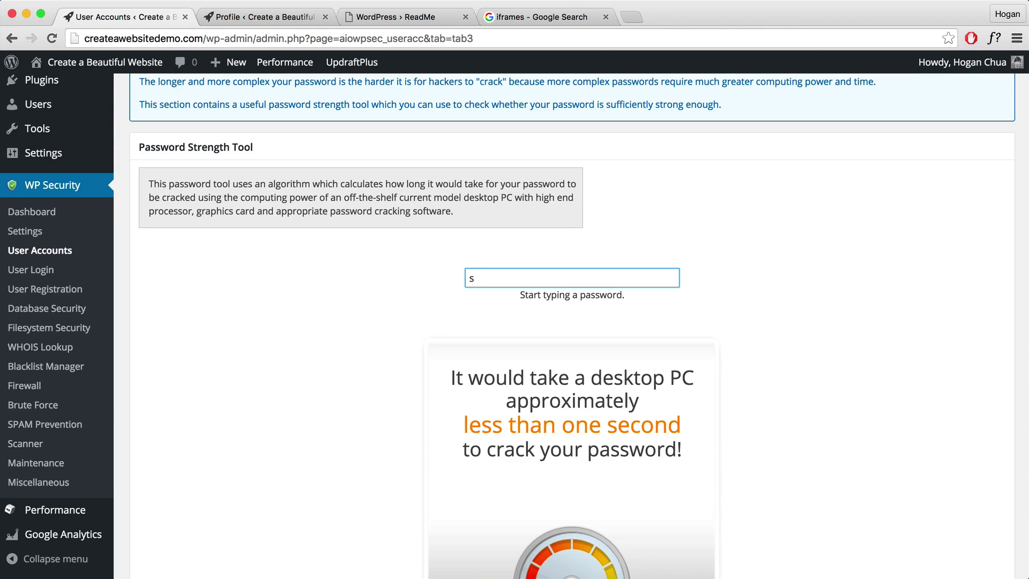
{"action": "type", "text": "tr0ngp@"}
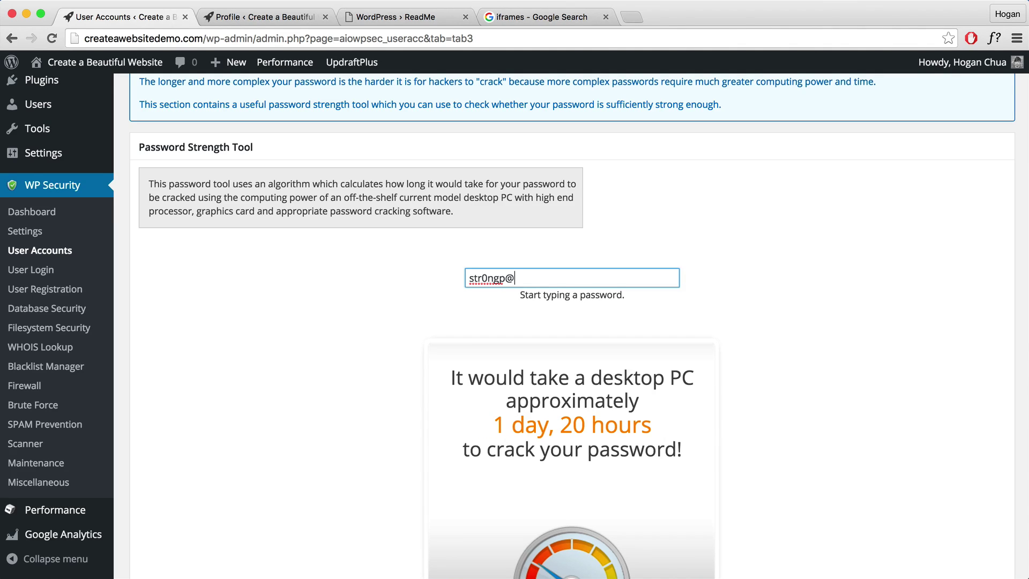
{"action": "type", "text": "55"}
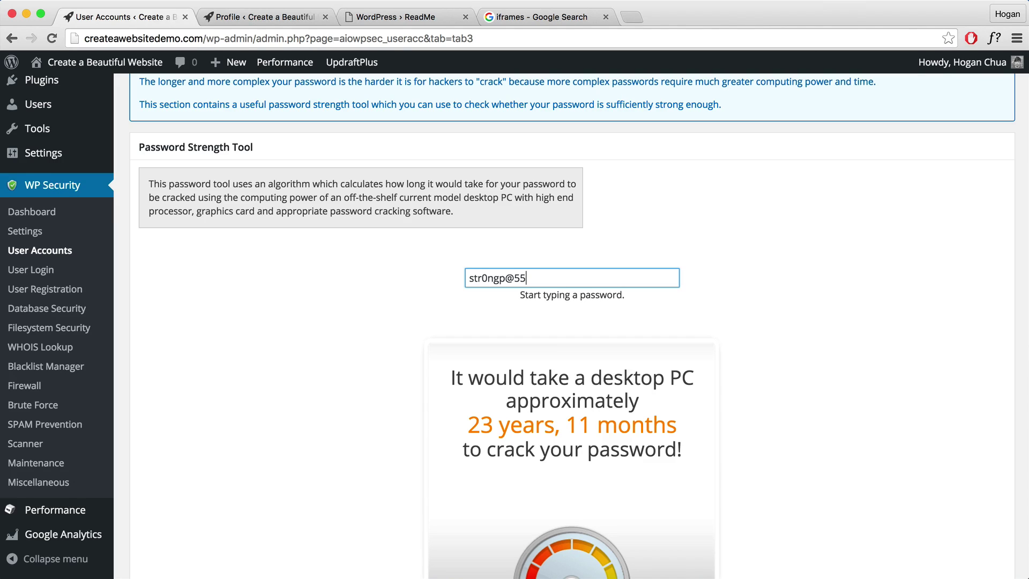
{"action": "type", "text": "!"}
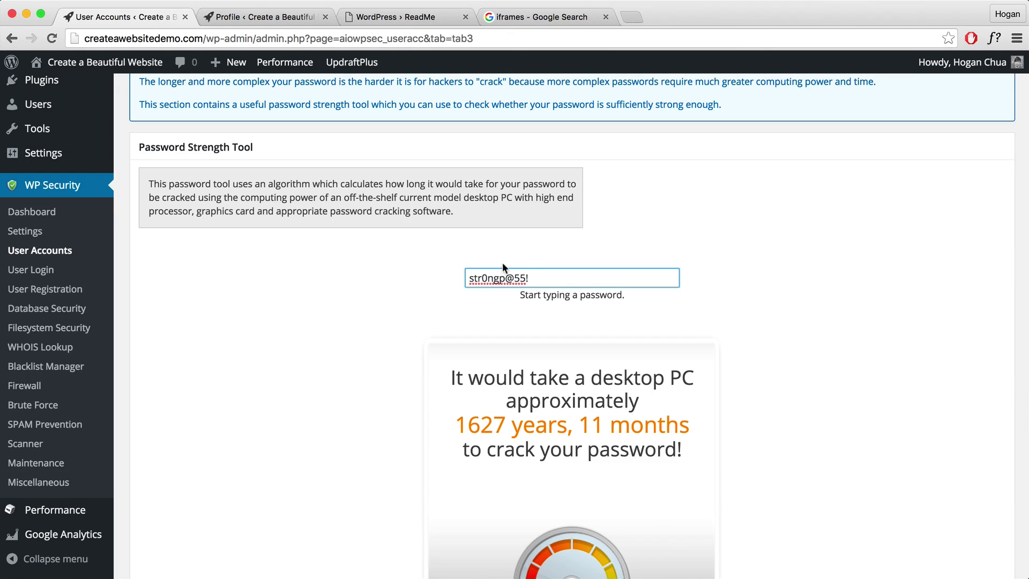
{"action": "left_click_drag", "start_coordinate": [530, 278], "coordinate": [464, 276]}
{"action": "left_click", "coordinate": [447, 293]}
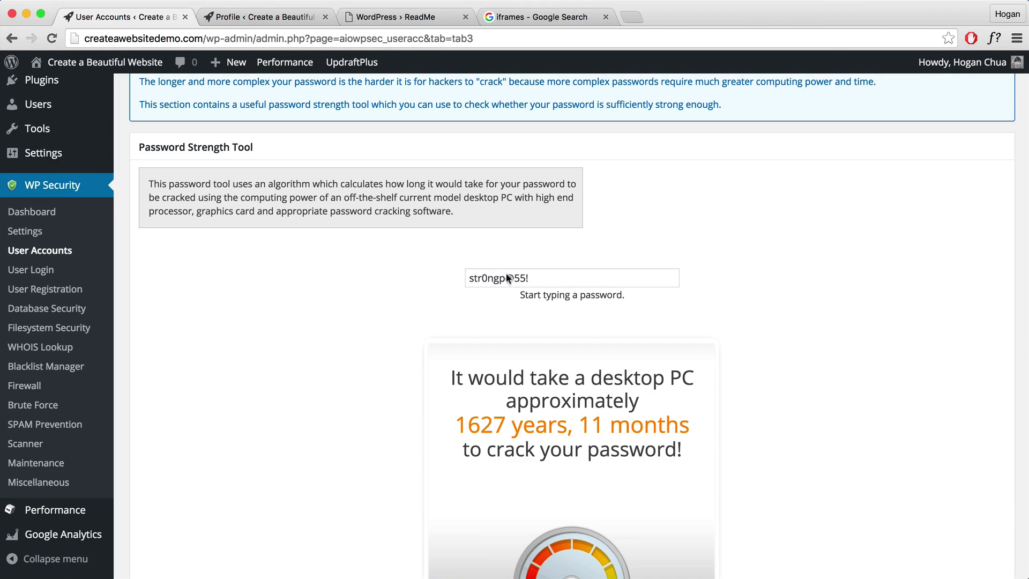
{"action": "scroll", "coordinate": [324, 269], "scroll_direction": "down", "scroll_amount": 5}
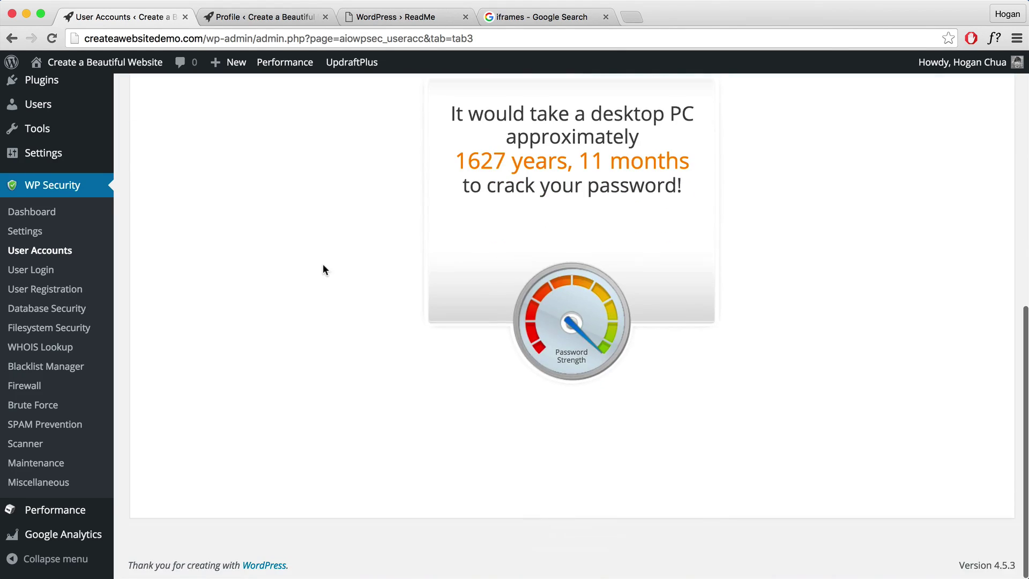
In User Login, enable Login Lockdown and Allow Unlock Requests.
{"action": "left_click", "coordinate": [44, 270]}
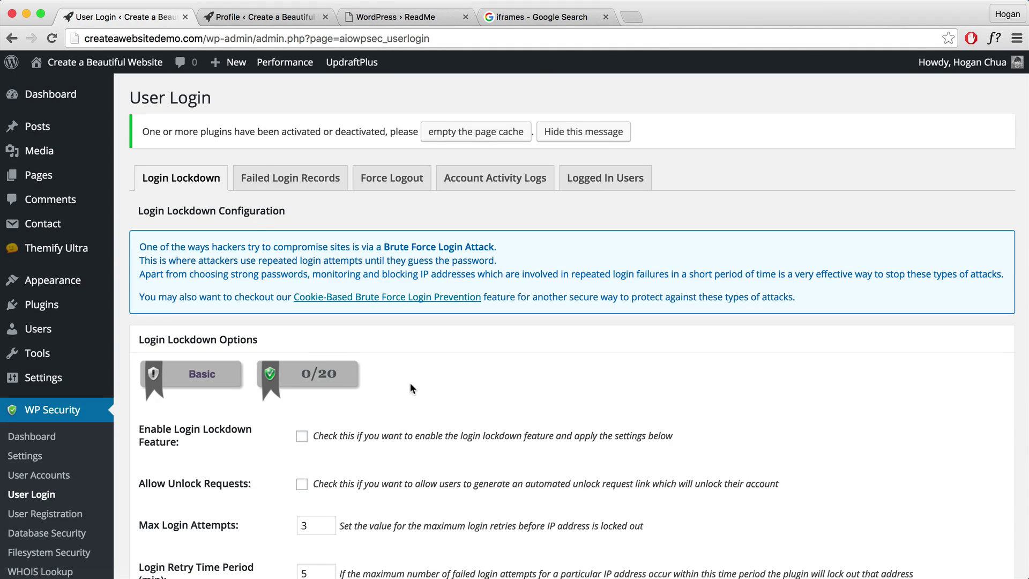
{"action": "scroll", "coordinate": [409, 382], "scroll_direction": "down", "scroll_amount": 5}
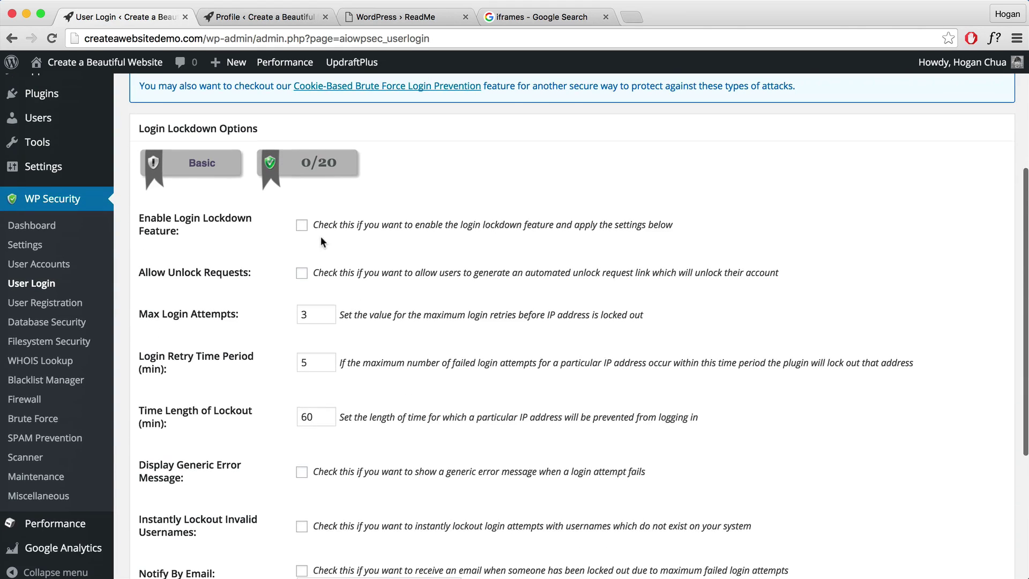
{"action": "left_click", "coordinate": [293, 223]}
{"action": "left_click", "coordinate": [304, 275]}
Enable Display Generic Error Message and Instantly Lockout Invalid Usernames.
{"action": "scroll", "coordinate": [327, 298], "scroll_direction": "down", "scroll_amount": 3}
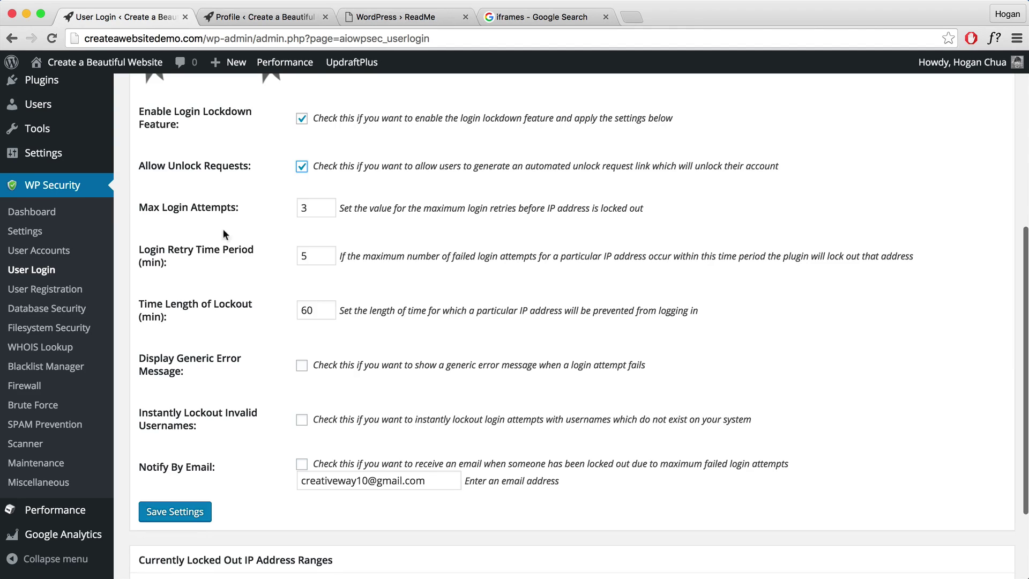
{"action": "scroll", "coordinate": [288, 260], "scroll_direction": "down", "scroll_amount": 1}
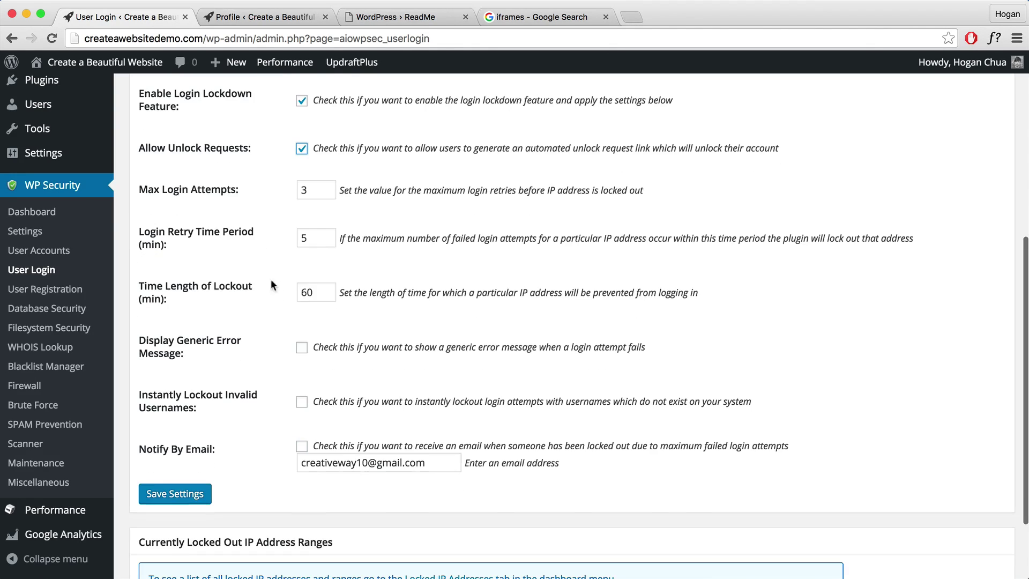
{"action": "left_click", "coordinate": [301, 349]}
{"action": "scroll", "coordinate": [318, 366], "scroll_direction": "down", "scroll_amount": 2}
{"action": "left_click_drag", "start_coordinate": [198, 379], "coordinate": [140, 365]}
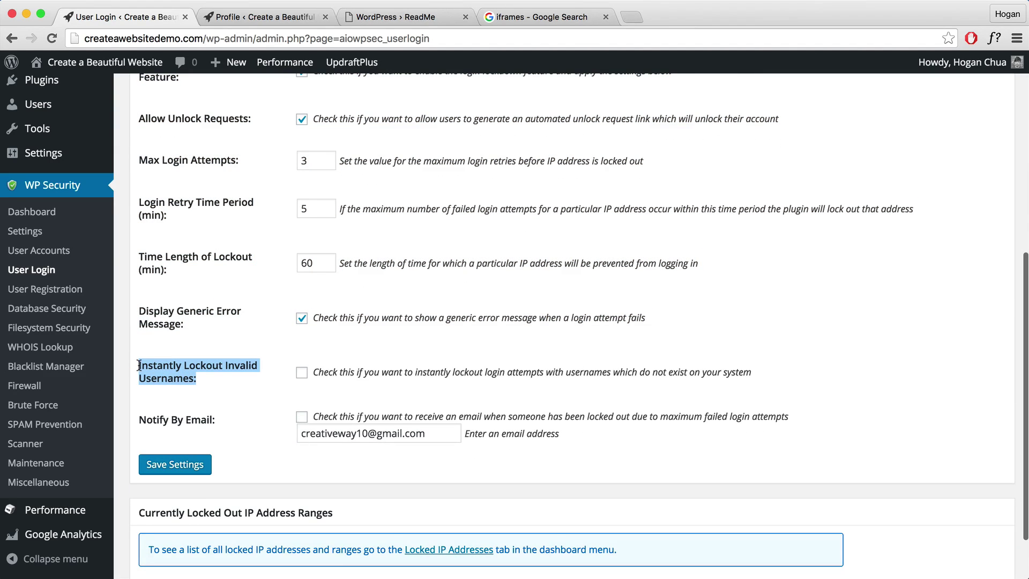
{"action": "left_click", "coordinate": [201, 378]}
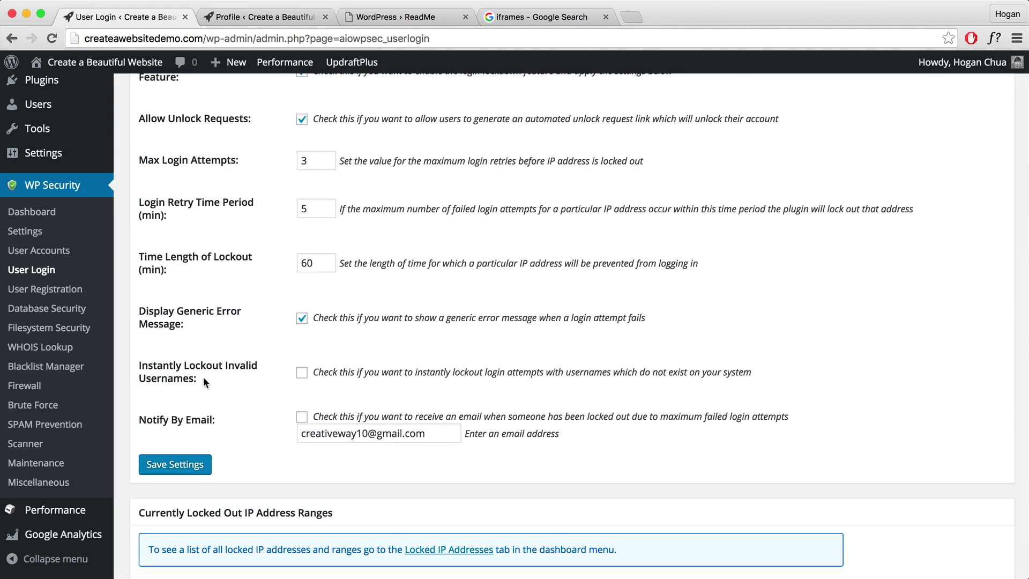
{"action": "left_click_drag", "start_coordinate": [172, 378], "coordinate": [208, 379]}
{"action": "left_click", "coordinate": [302, 374]}
Save the login lockdown settings at 20/20, then view Failed Login Records and Force Logout options.
{"action": "left_click", "coordinate": [206, 464]}
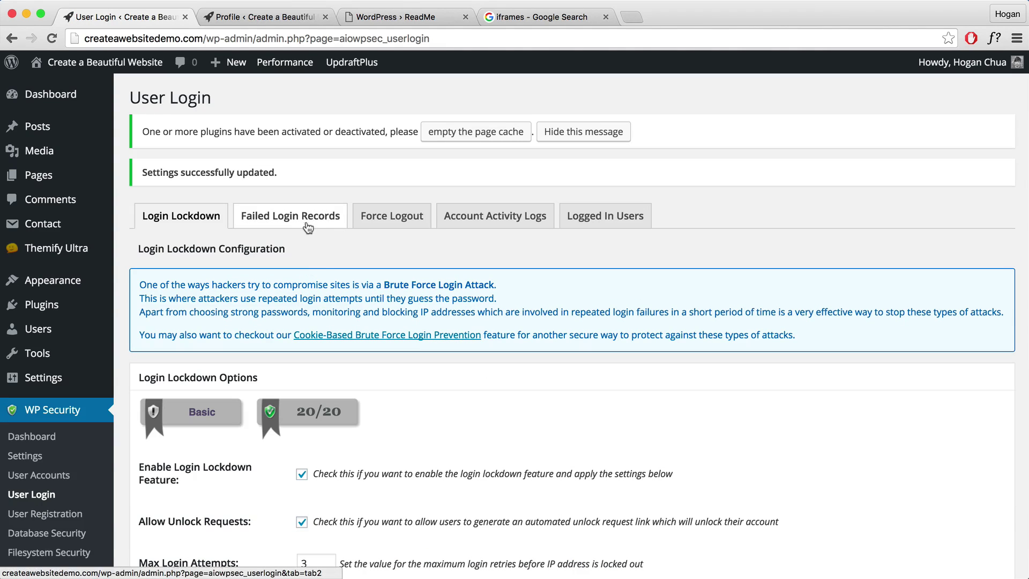
{"action": "left_click", "coordinate": [347, 216]}
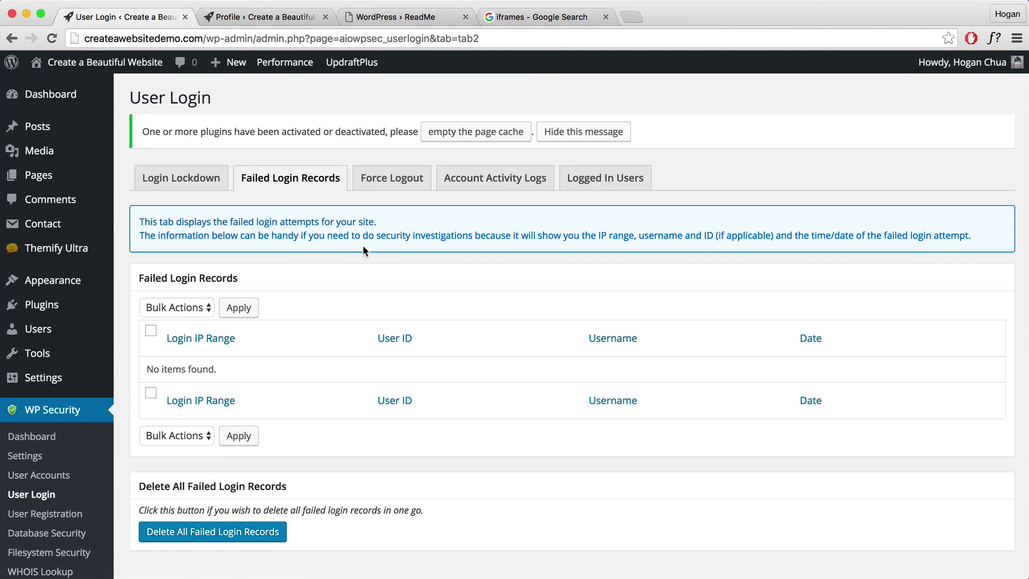
{"action": "left_click", "coordinate": [388, 181]}
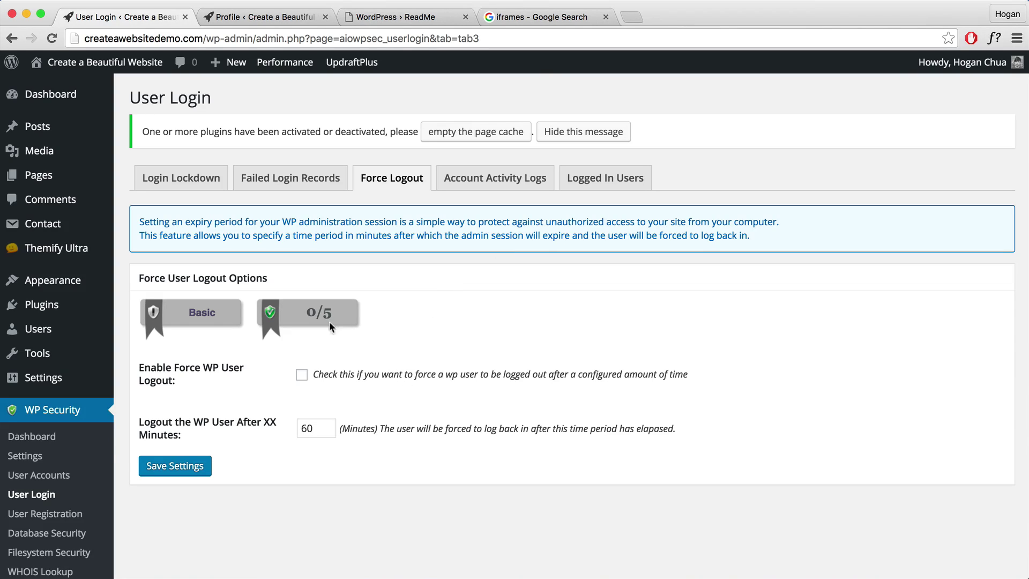
Enable and save manual approval of new user registrations in User Registration.
{"action": "scroll", "coordinate": [123, 385], "scroll_direction": "down", "scroll_amount": 4}
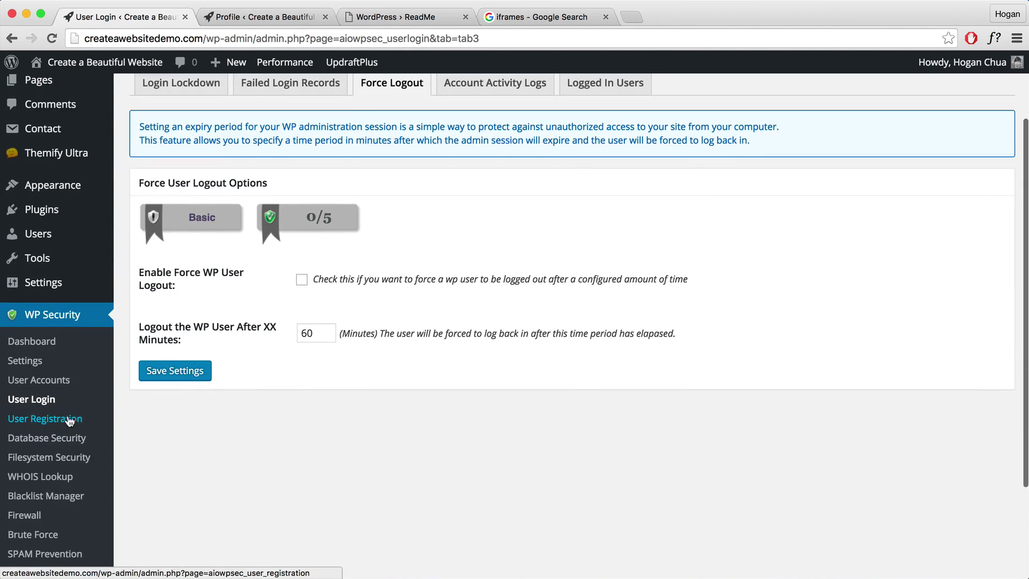
{"action": "left_click", "coordinate": [69, 421]}
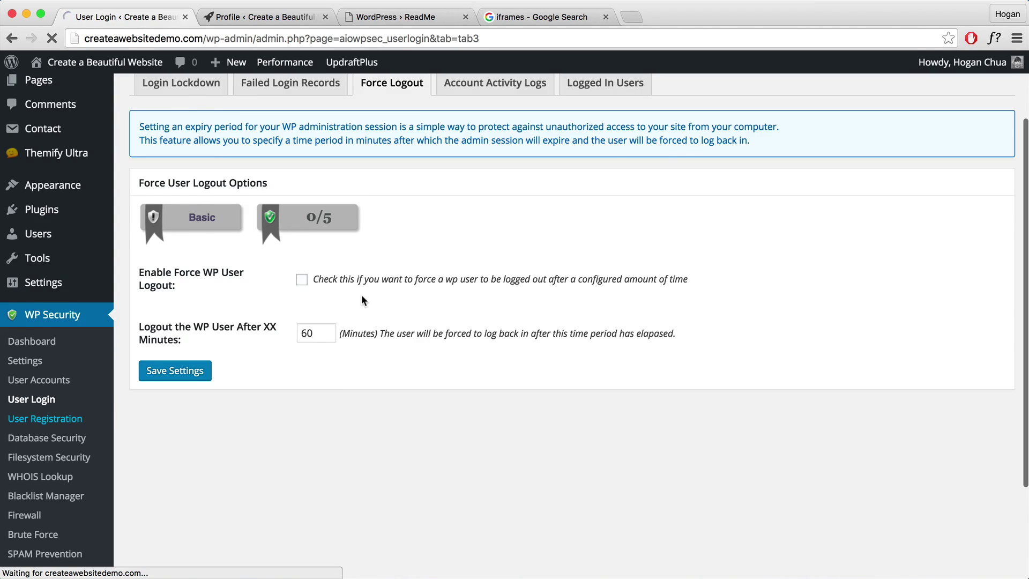
{"action": "scroll", "coordinate": [357, 296], "scroll_direction": "down", "scroll_amount": 3}
{"action": "scroll", "coordinate": [357, 297], "scroll_direction": "down", "scroll_amount": 3}
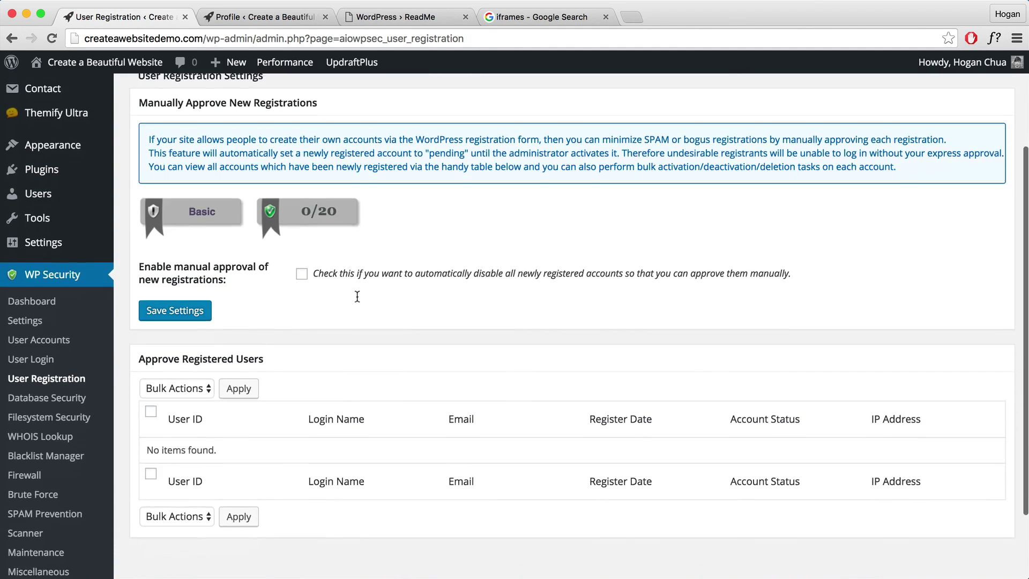
{"action": "scroll", "coordinate": [357, 297], "scroll_direction": "up", "scroll_amount": 3}
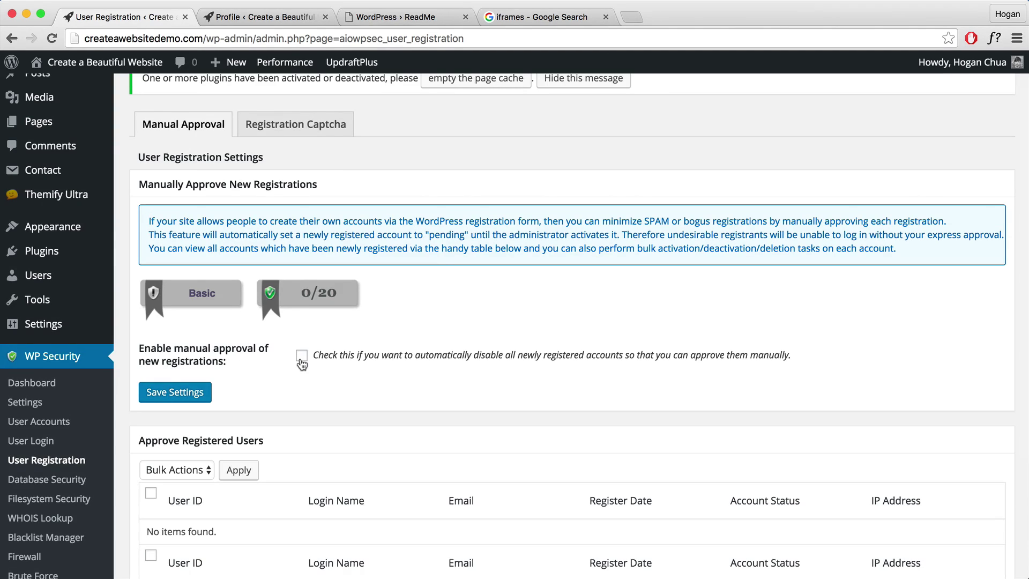
{"action": "scroll", "coordinate": [302, 365], "scroll_direction": "down", "scroll_amount": 3}
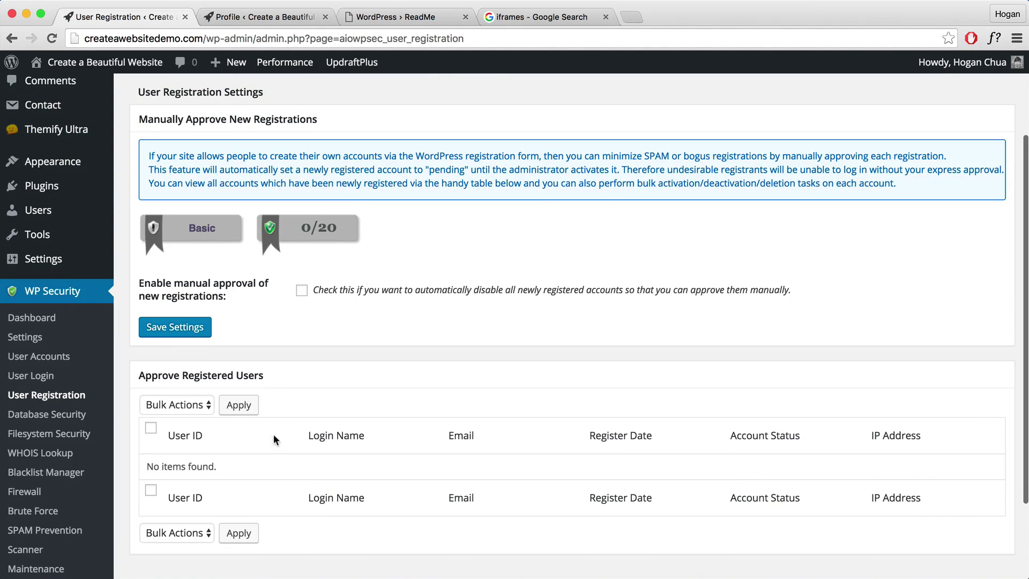
{"action": "left_click", "coordinate": [302, 290]}
{"action": "left_click", "coordinate": [191, 331]}
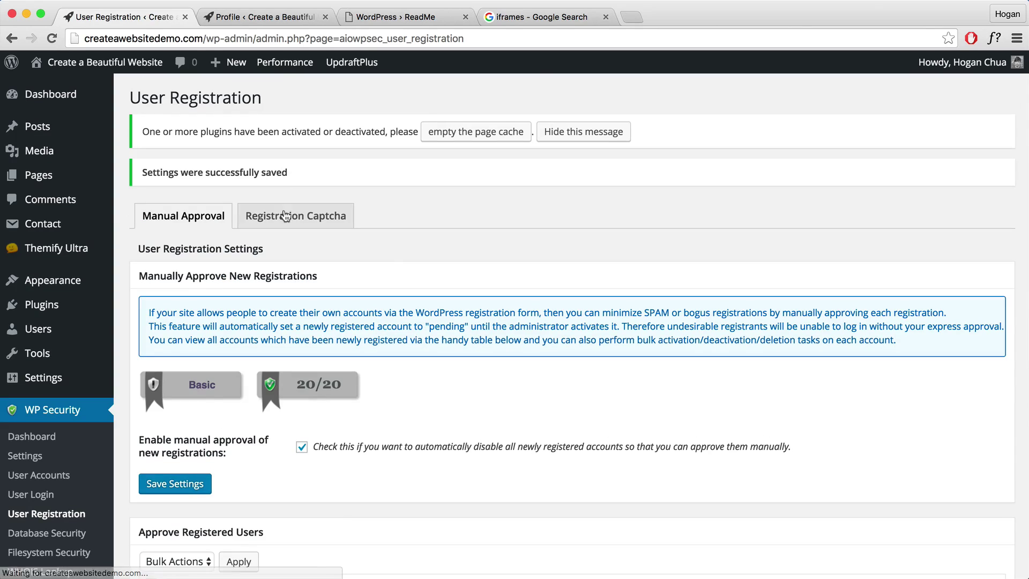
Enable and save the registration page captcha, scoring 20/20.
{"action": "left_click", "coordinate": [286, 216]}
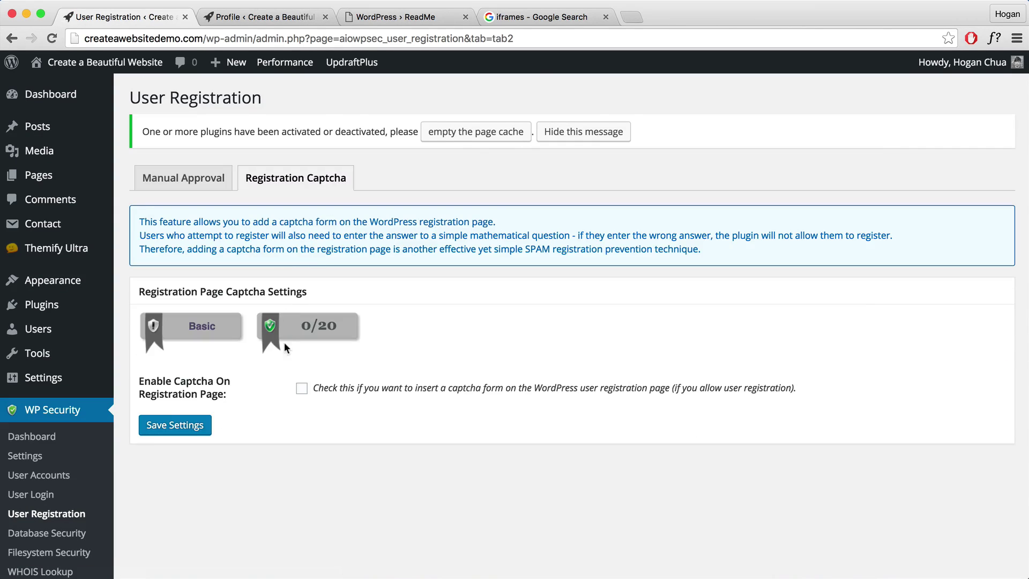
{"action": "left_click", "coordinate": [303, 391]}
{"action": "left_click", "coordinate": [210, 424]}
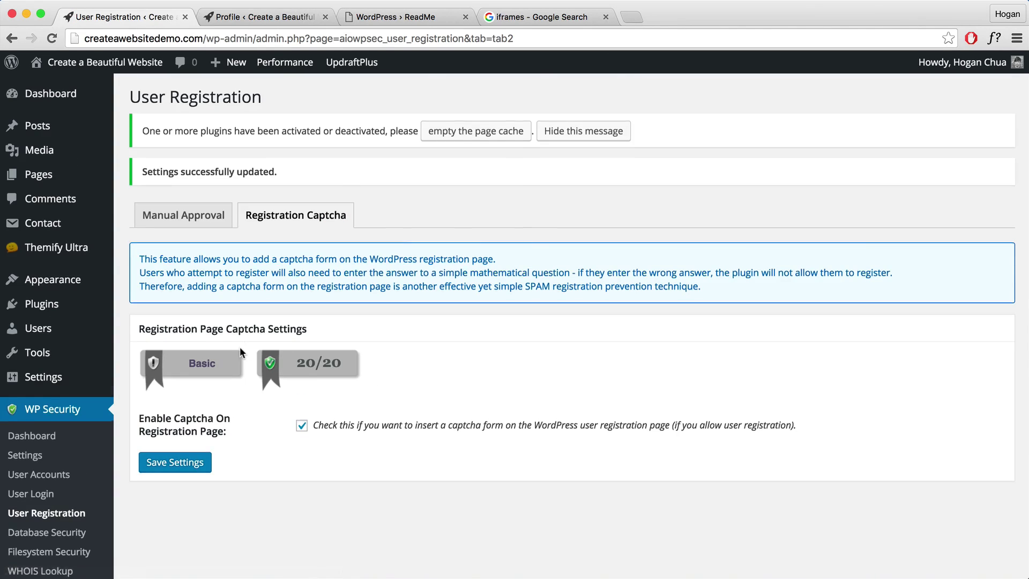
{"action": "scroll", "coordinate": [235, 349], "scroll_direction": "down", "scroll_amount": 4}
{"action": "left_click", "coordinate": [72, 317]}
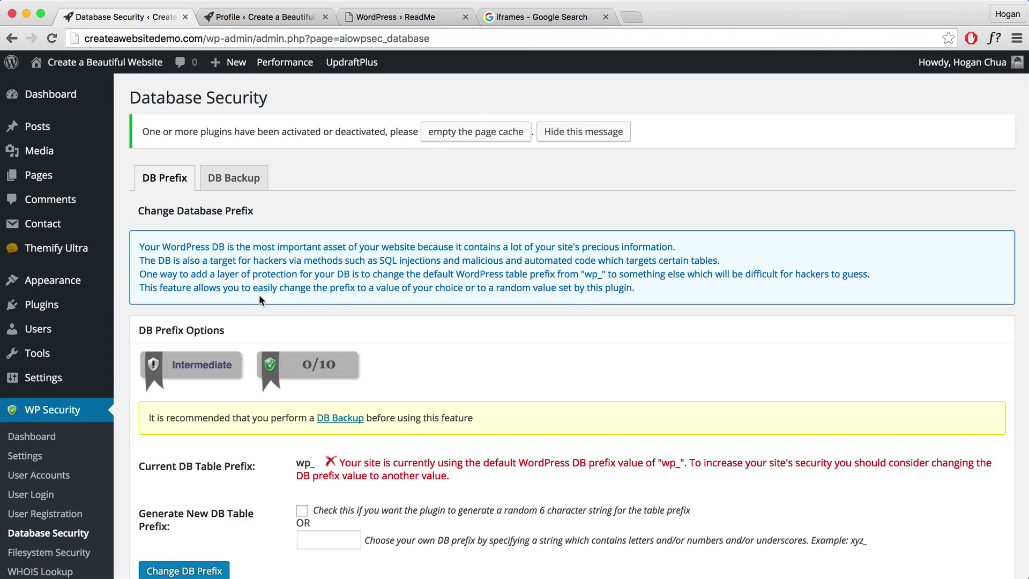
On DB Backup, enable and save automated scheduled backups every 4 weeks, keeping 2 files.
{"action": "scroll", "coordinate": [259, 298], "scroll_direction": "down", "scroll_amount": 2}
{"action": "scroll", "coordinate": [259, 298], "scroll_direction": "down", "scroll_amount": 1}
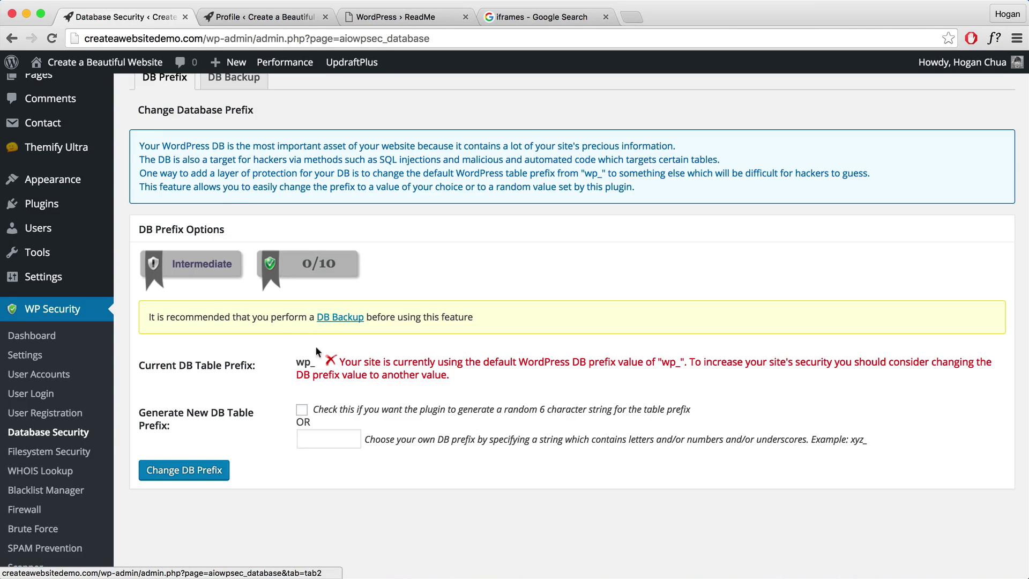
{"action": "scroll", "coordinate": [319, 320], "scroll_direction": "up", "scroll_amount": 3}
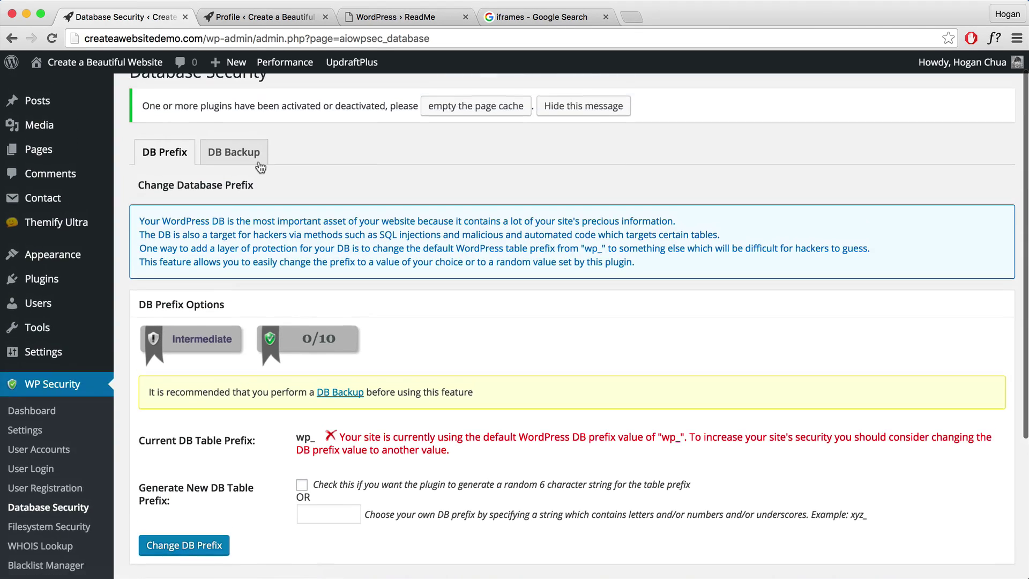
{"action": "left_click", "coordinate": [249, 153]}
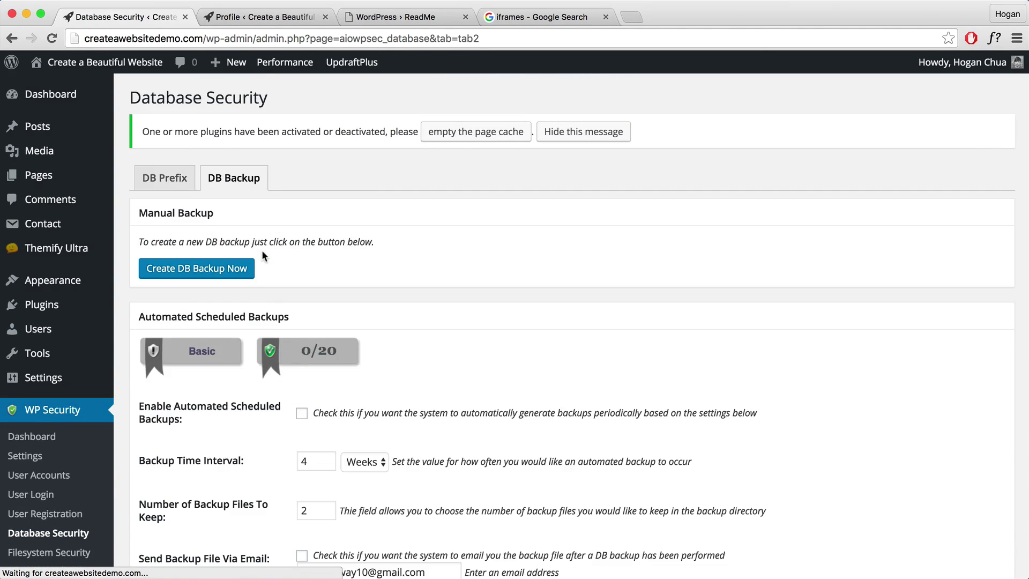
{"action": "scroll", "coordinate": [261, 249], "scroll_direction": "down", "scroll_amount": 5}
{"action": "left_click", "coordinate": [302, 265]}
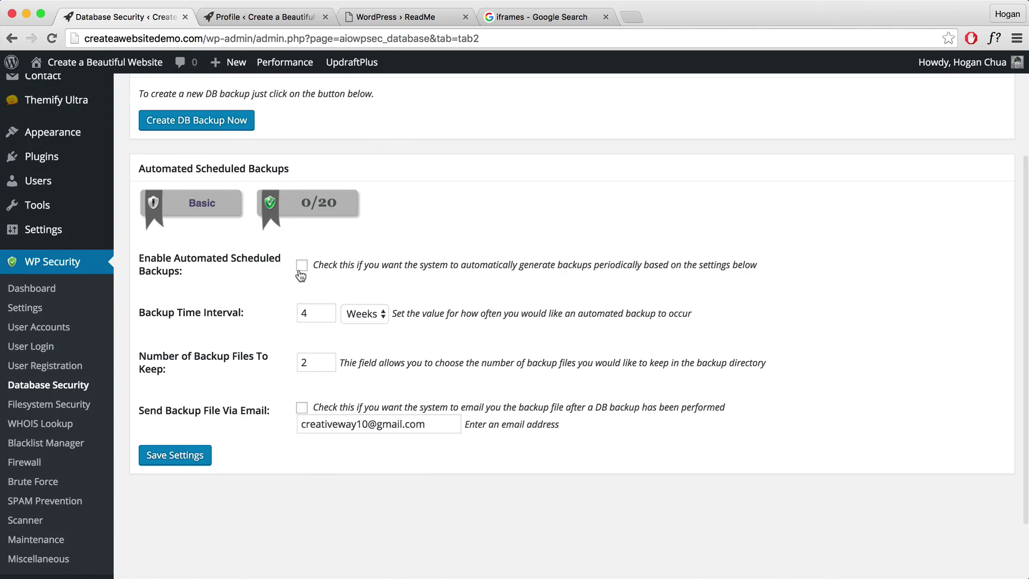
{"action": "scroll", "coordinate": [301, 268], "scroll_direction": "up", "scroll_amount": 1}
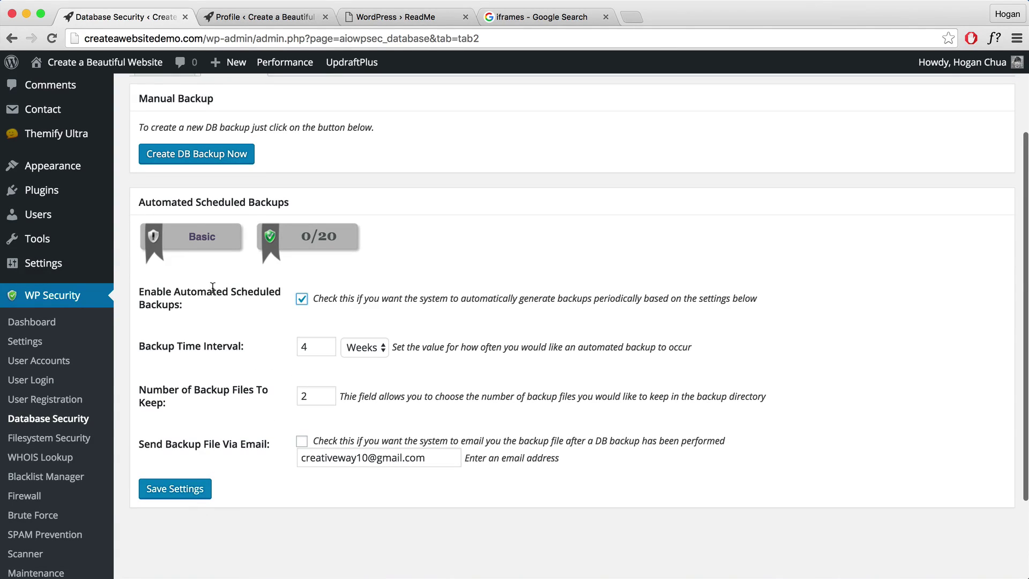
{"action": "mouse_move", "coordinate": [104, 268]}
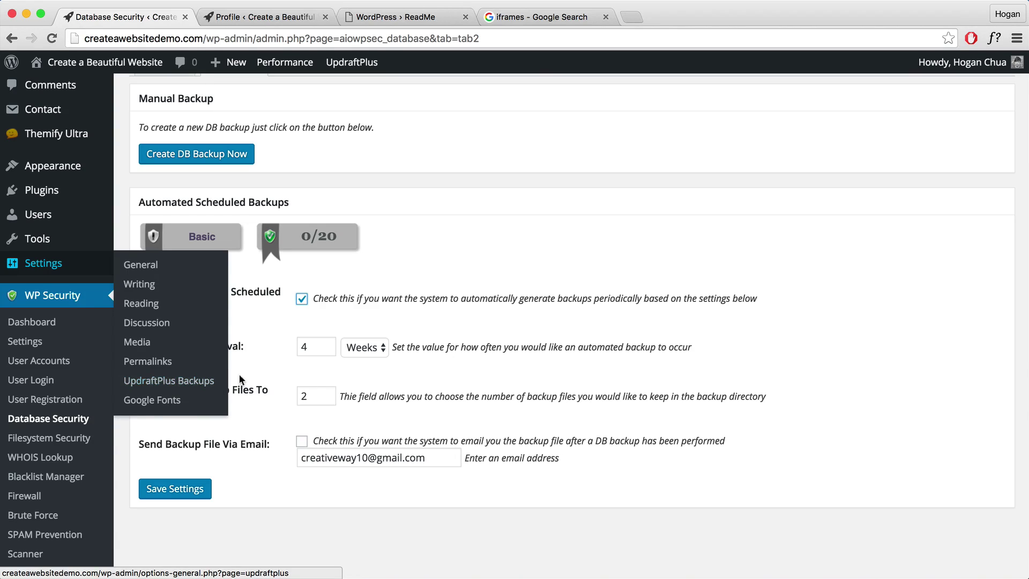
{"action": "left_click", "coordinate": [179, 490]}
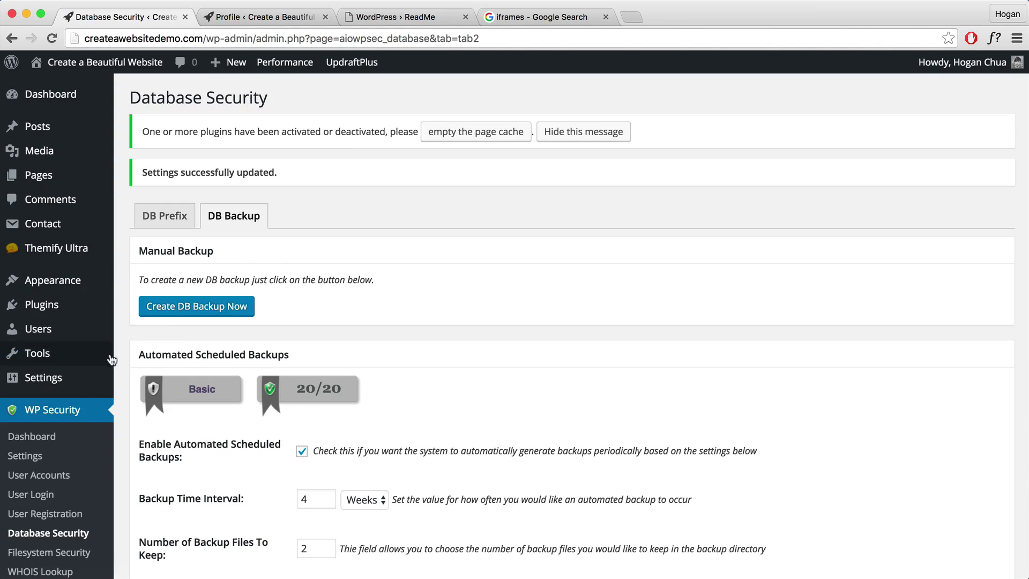
Open Filesystem Security and review the File Permissions list.
{"action": "scroll", "coordinate": [112, 359], "scroll_direction": "down", "scroll_amount": 4}
{"action": "left_click", "coordinate": [59, 336]}
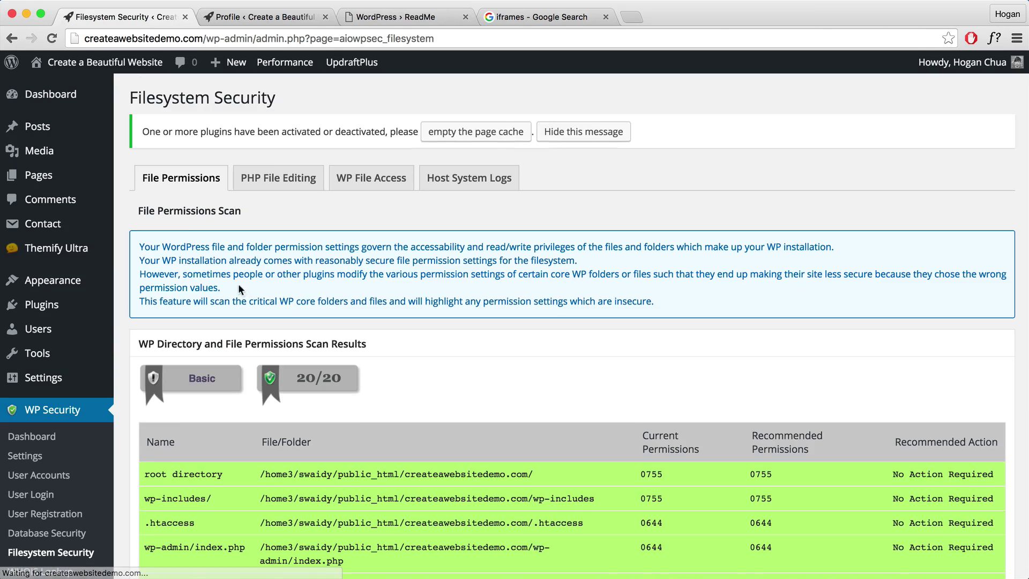
{"action": "scroll", "coordinate": [252, 275], "scroll_direction": "down", "scroll_amount": 2}
{"action": "scroll", "coordinate": [572, 389], "scroll_direction": "down", "scroll_amount": 1}
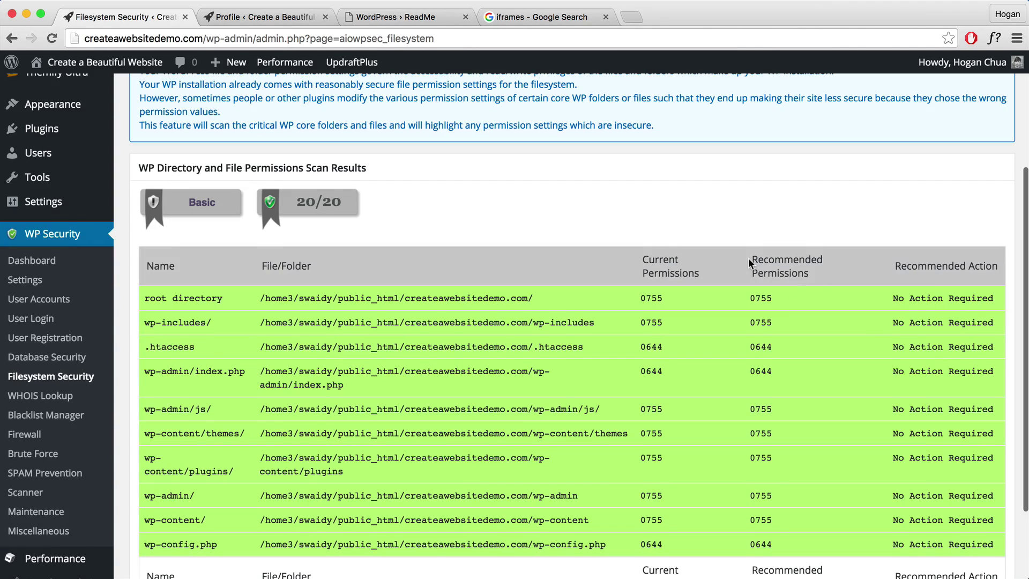
{"action": "left_click_drag", "start_coordinate": [750, 262], "coordinate": [829, 280]}
{"action": "scroll", "coordinate": [600, 309], "scroll_direction": "up", "scroll_amount": 3}
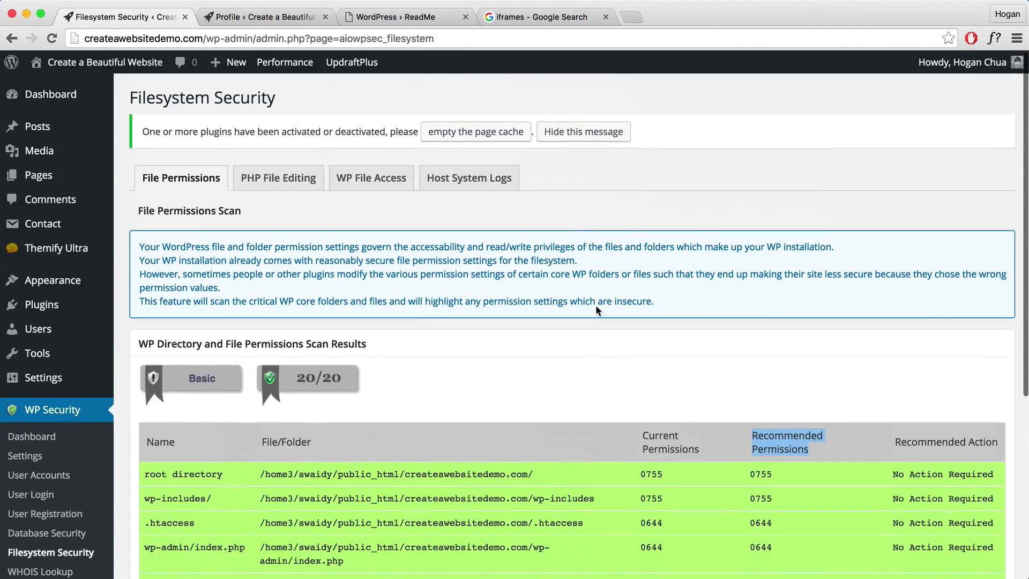
Disable editing PHP files from the dashboard and save the setting.
{"action": "left_click", "coordinate": [290, 182]}
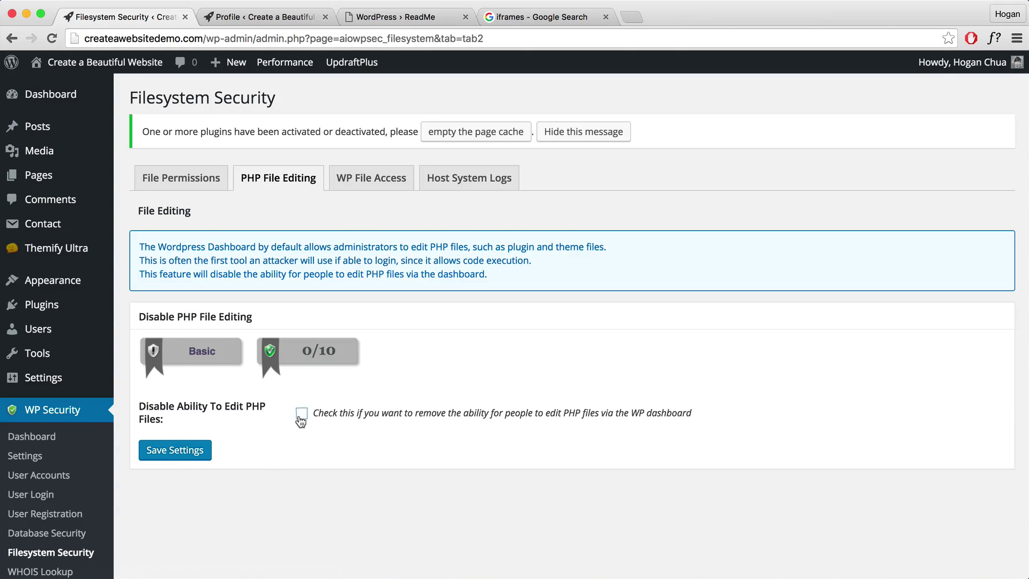
{"action": "left_click", "coordinate": [300, 416]}
{"action": "left_click", "coordinate": [171, 450]}
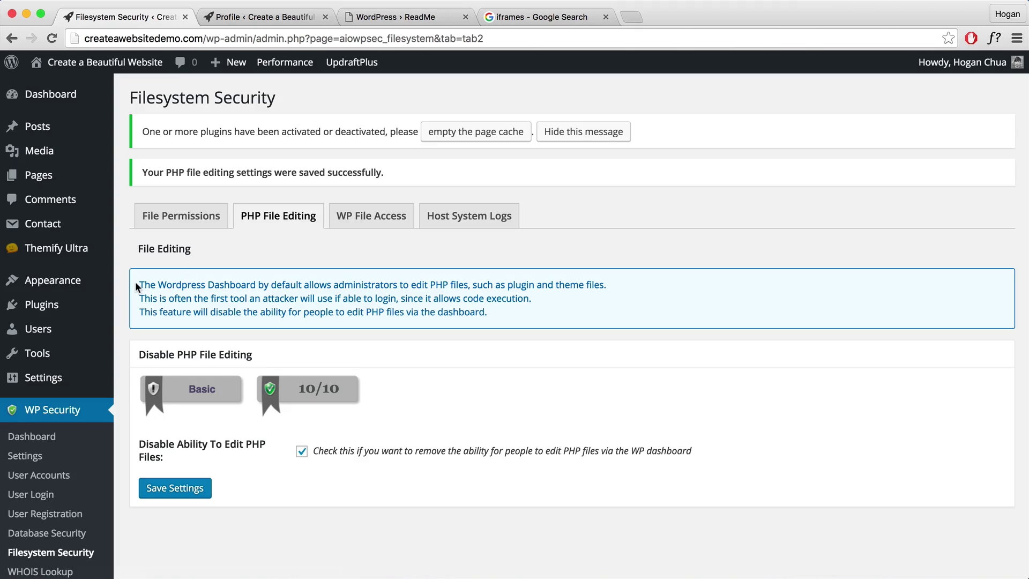
{"action": "left_click_drag", "start_coordinate": [135, 281], "coordinate": [509, 329]}
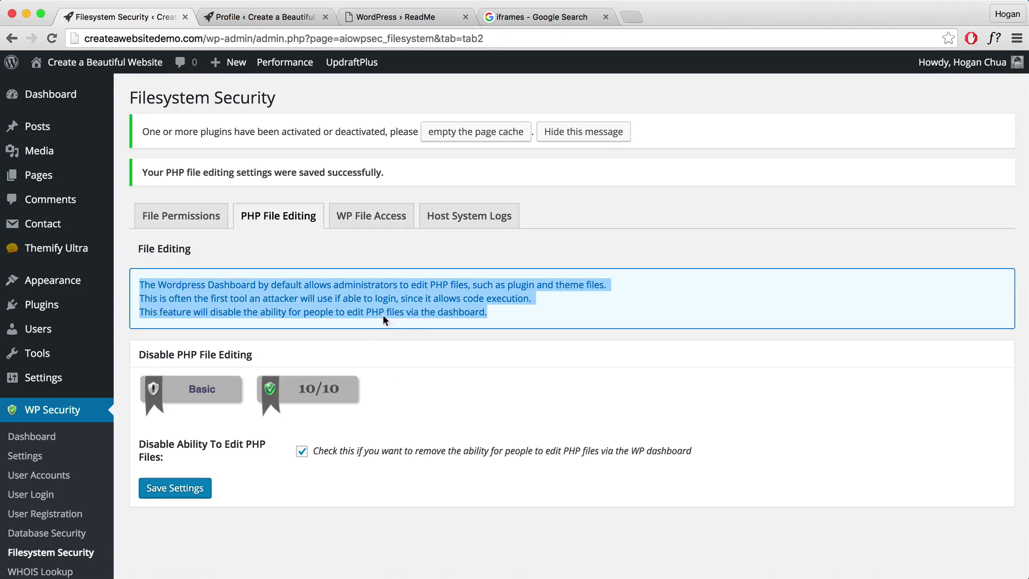
On WP File Access, block access to WordPress default install files and save.
{"action": "left_click", "coordinate": [370, 217]}
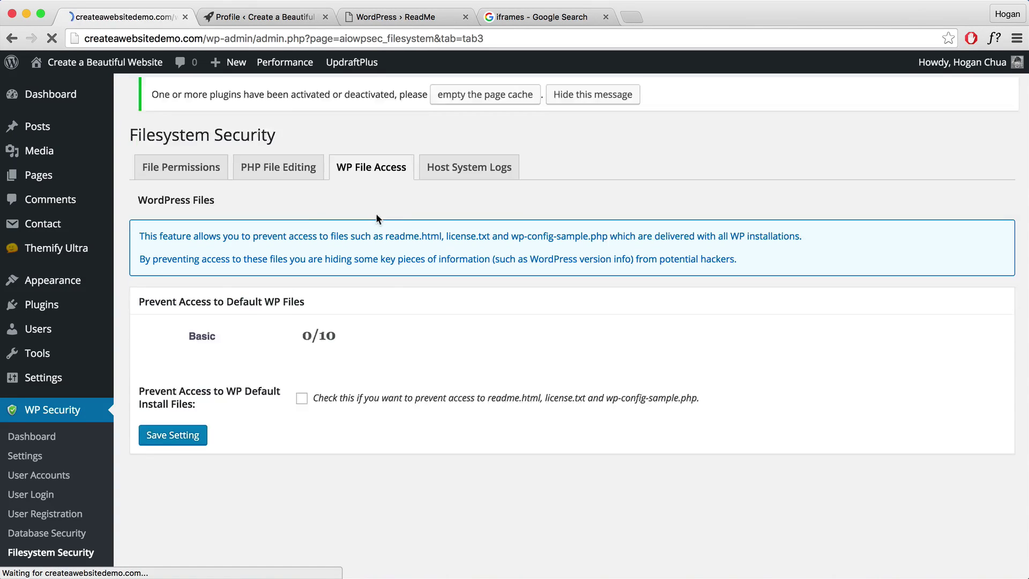
{"action": "scroll", "coordinate": [357, 360], "scroll_direction": "down", "scroll_amount": 1}
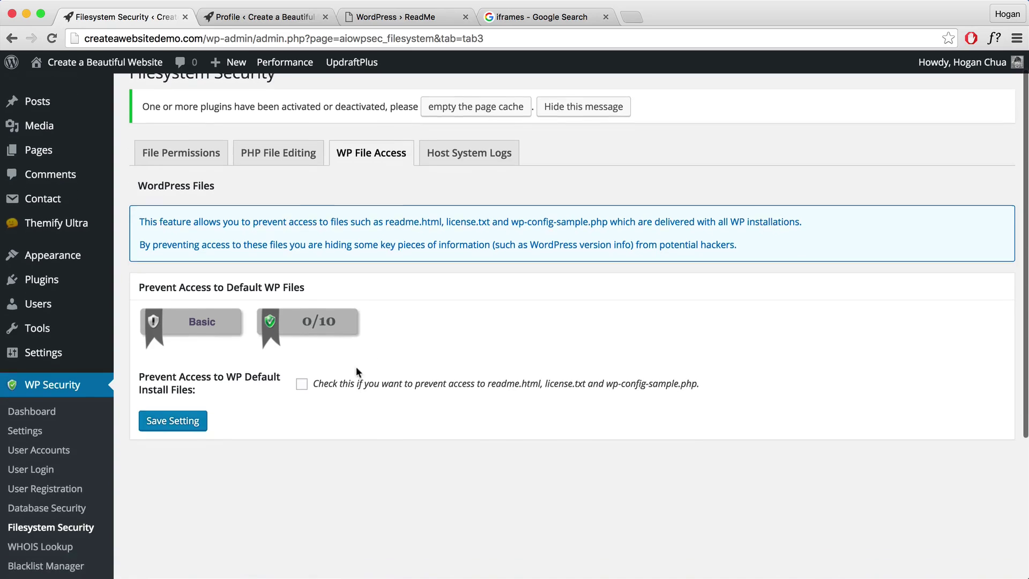
{"action": "left_click", "coordinate": [302, 383]}
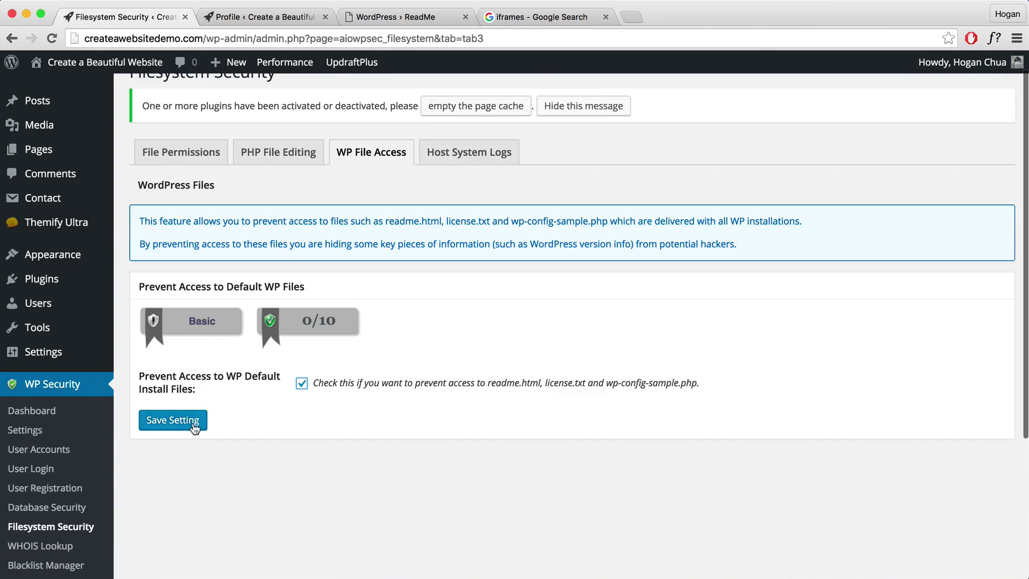
{"action": "left_click", "coordinate": [173, 419]}
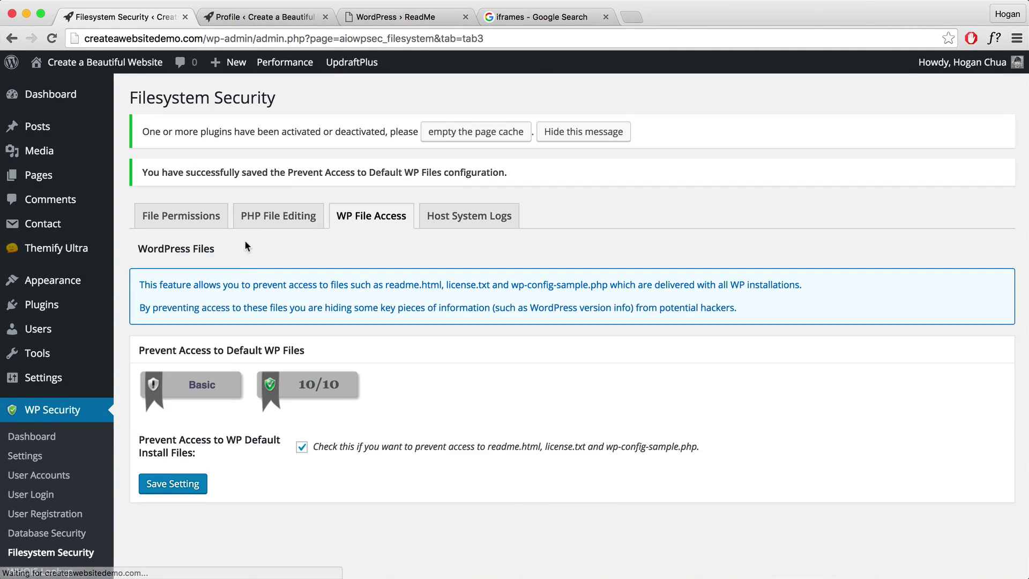
Check the public readme page exposing Version 4.5.3, then save the file access setting again.
{"action": "left_click", "coordinate": [371, 18]}
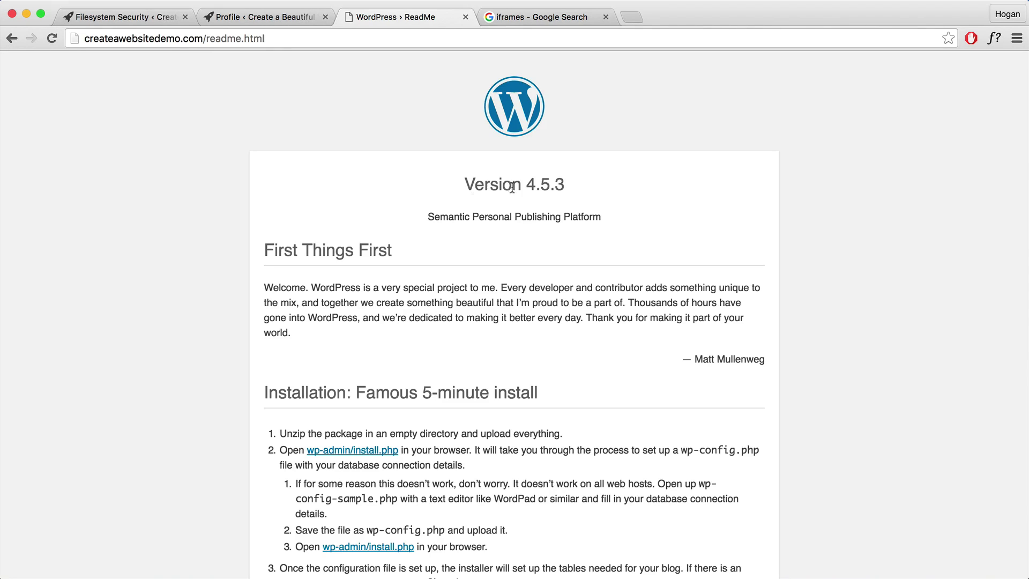
{"action": "mouse_move", "coordinate": [565, 184]}
{"action": "left_mouse_down"}
{"action": "mouse_move", "coordinate": [445, 183]}
{"action": "mouse_move", "coordinate": [637, 182]}
{"action": "mouse_move", "coordinate": [664, 193]}
{"action": "mouse_move", "coordinate": [546, 203]}
{"action": "mouse_move", "coordinate": [554, 195]}
{"action": "left_mouse_up"}
{"action": "left_click", "coordinate": [153, 17]}
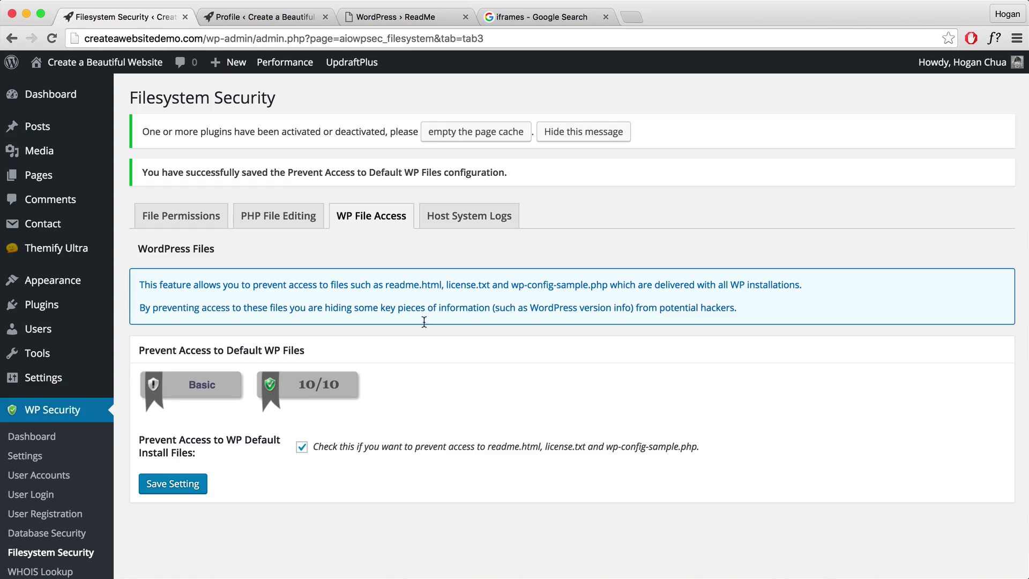
{"action": "left_click", "coordinate": [151, 486]}
{"action": "scroll", "coordinate": [398, 304], "scroll_direction": "down", "scroll_amount": 3}
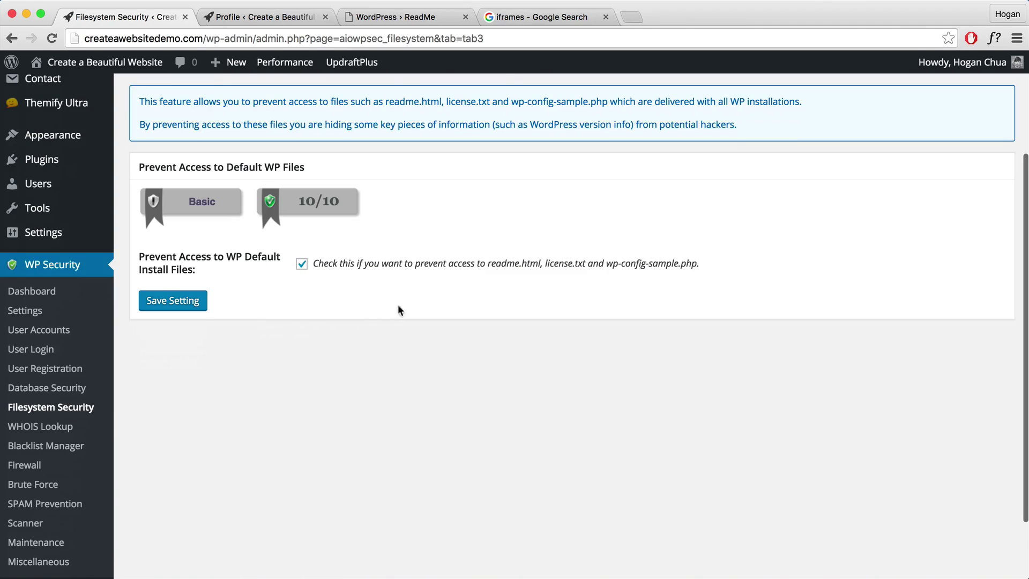
{"action": "left_click", "coordinate": [67, 448]}
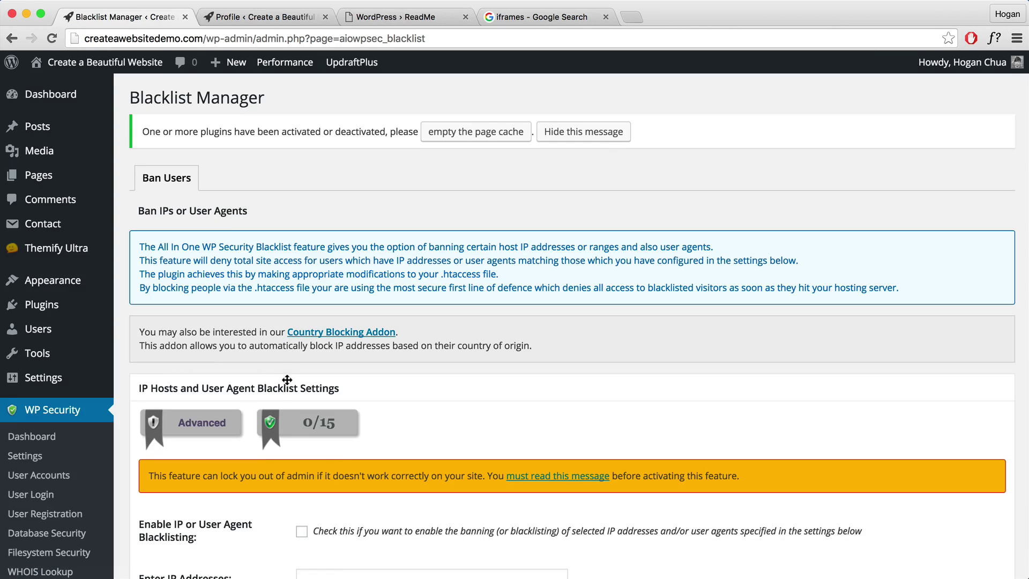
{"action": "scroll", "coordinate": [288, 381], "scroll_direction": "down", "scroll_amount": 2}
{"action": "scroll", "coordinate": [284, 384], "scroll_direction": "down", "scroll_amount": 4}
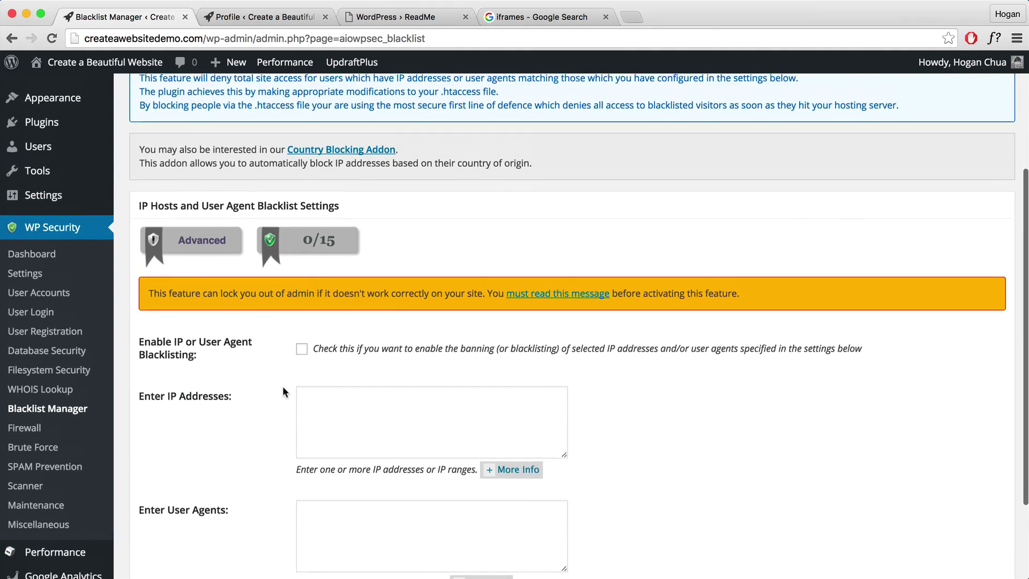
{"action": "scroll", "coordinate": [283, 387], "scroll_direction": "up", "scroll_amount": 1}
{"action": "scroll", "coordinate": [283, 387], "scroll_direction": "down", "scroll_amount": 6}
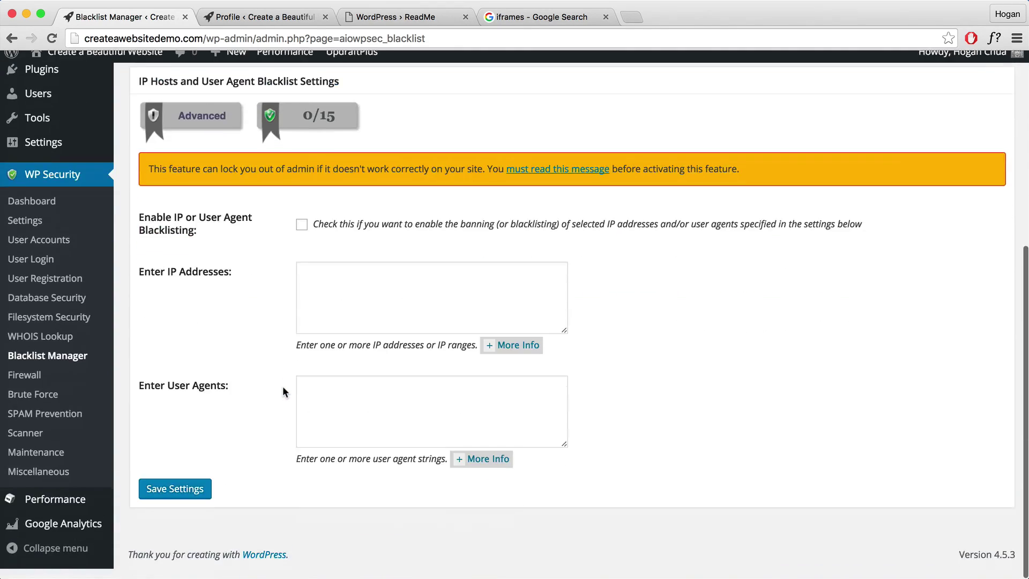
{"action": "scroll", "coordinate": [283, 387], "scroll_direction": "up", "scroll_amount": 5}
{"action": "scroll", "coordinate": [283, 387], "scroll_direction": "down", "scroll_amount": 4}
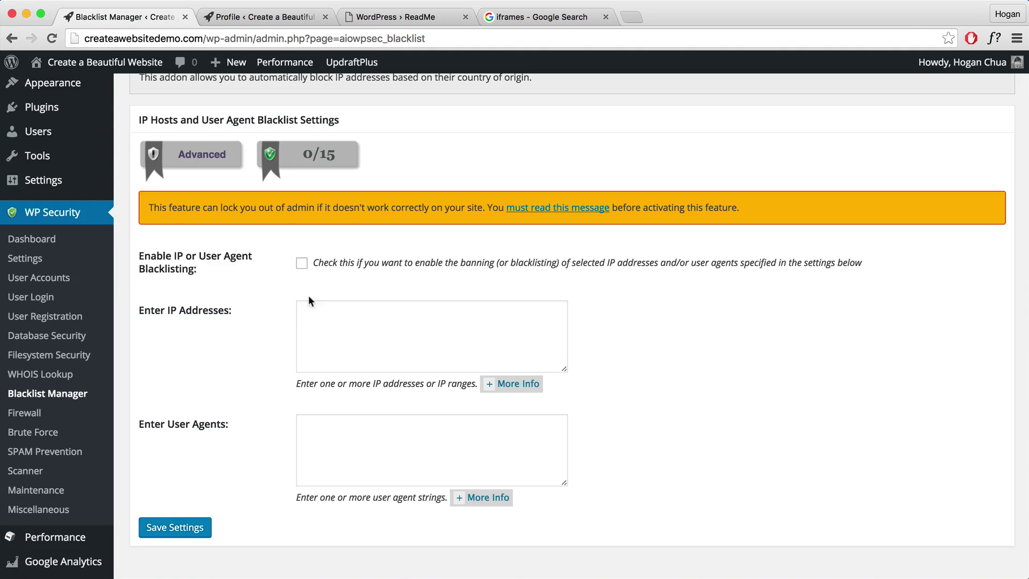
{"action": "scroll", "coordinate": [200, 354], "scroll_direction": "up", "scroll_amount": 5}
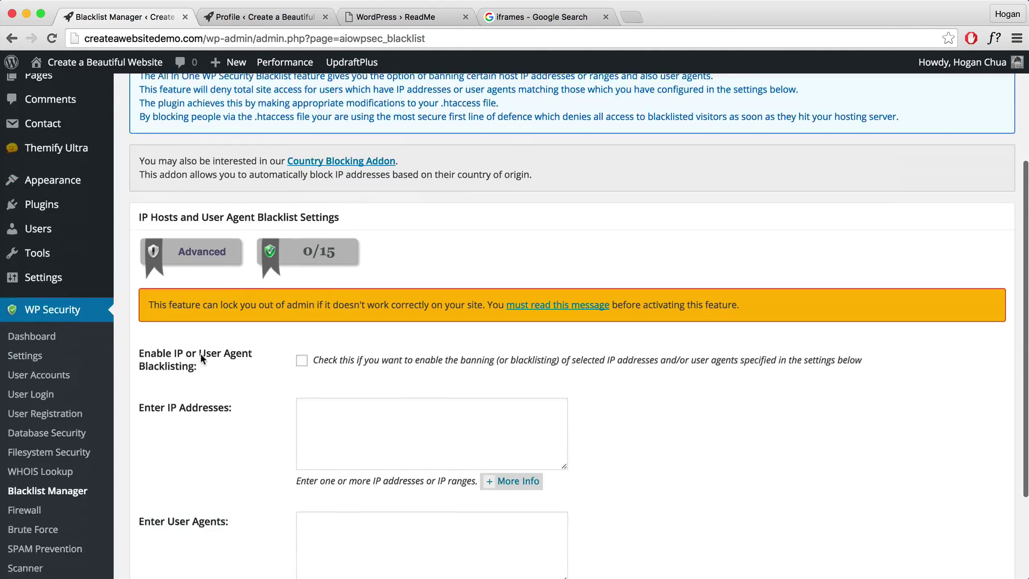
{"action": "scroll", "coordinate": [200, 354], "scroll_direction": "down", "scroll_amount": 8}
{"action": "scroll", "coordinate": [201, 353], "scroll_direction": "up", "scroll_amount": 2}
{"action": "scroll", "coordinate": [202, 358], "scroll_direction": "up", "scroll_amount": 5}
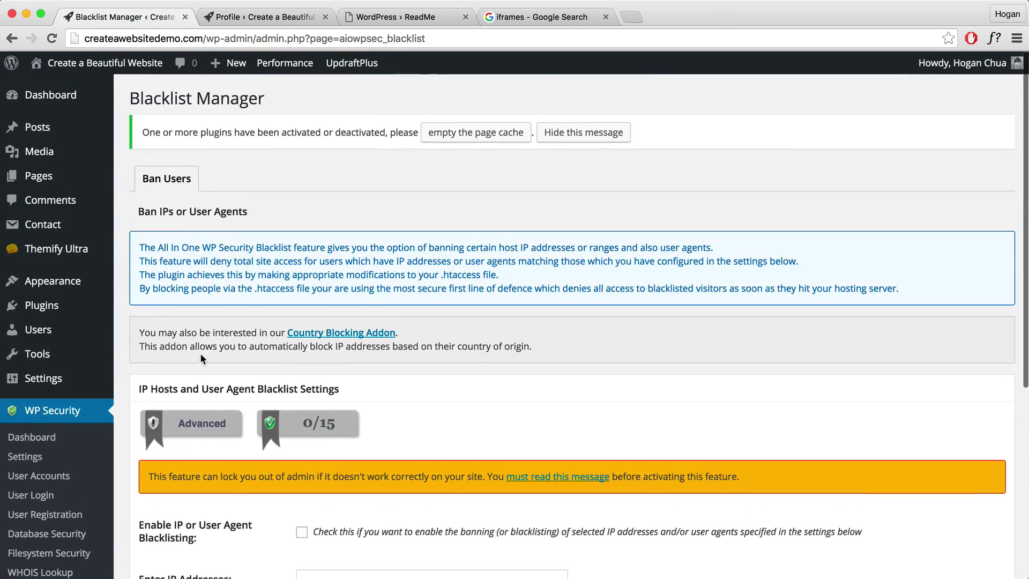
{"action": "scroll", "coordinate": [265, 336], "scroll_direction": "down", "scroll_amount": 6}
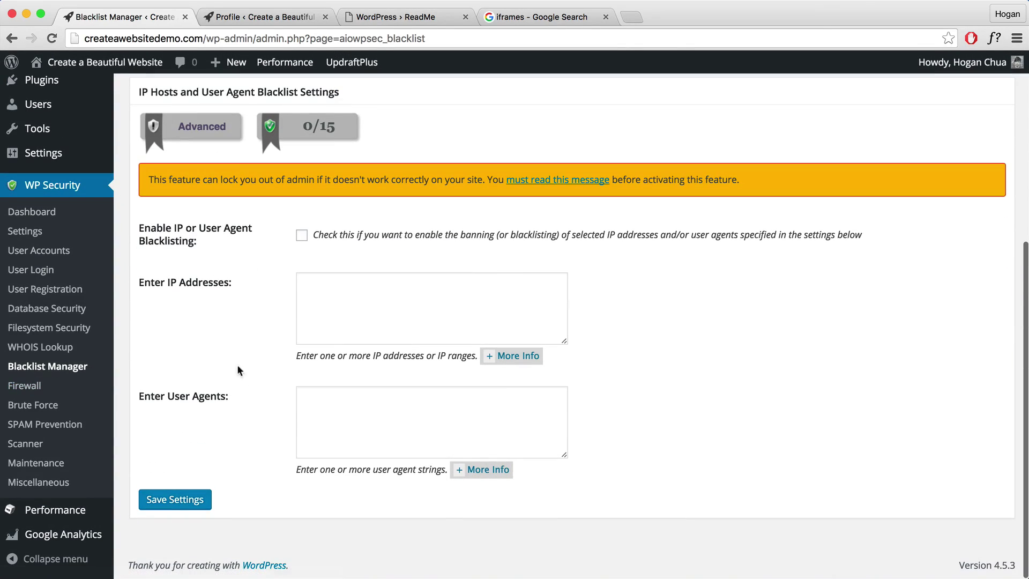
{"action": "left_click", "coordinate": [337, 291]}
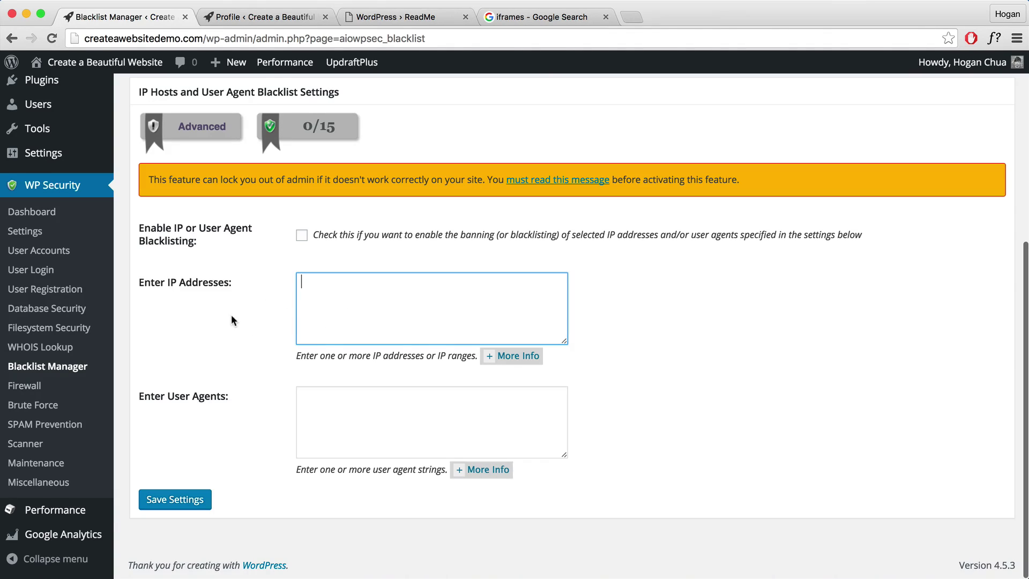
{"action": "left_click", "coordinate": [24, 386]}
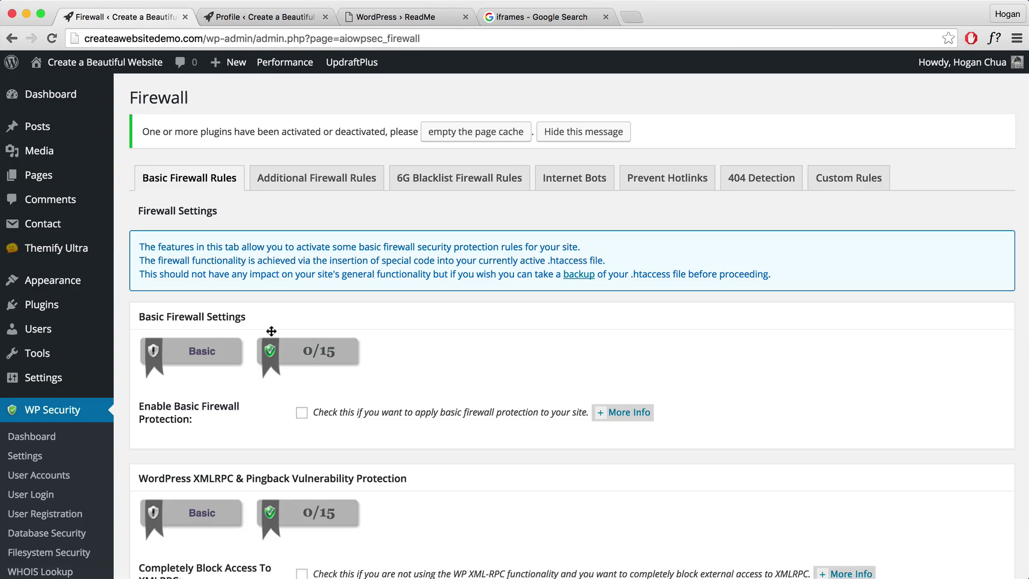
Enable basic firewall protection and save the firewall settings.
{"action": "scroll", "coordinate": [305, 345], "scroll_direction": "down", "scroll_amount": 3}
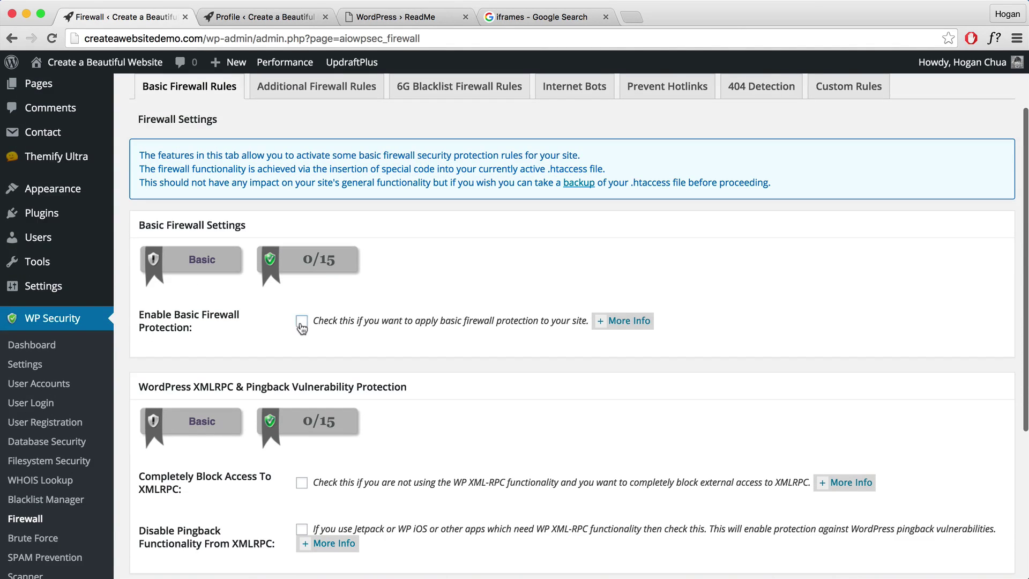
{"action": "left_click", "coordinate": [302, 322]}
{"action": "scroll", "coordinate": [300, 329], "scroll_direction": "down", "scroll_amount": 3}
{"action": "scroll", "coordinate": [332, 349], "scroll_direction": "down", "scroll_amount": 2}
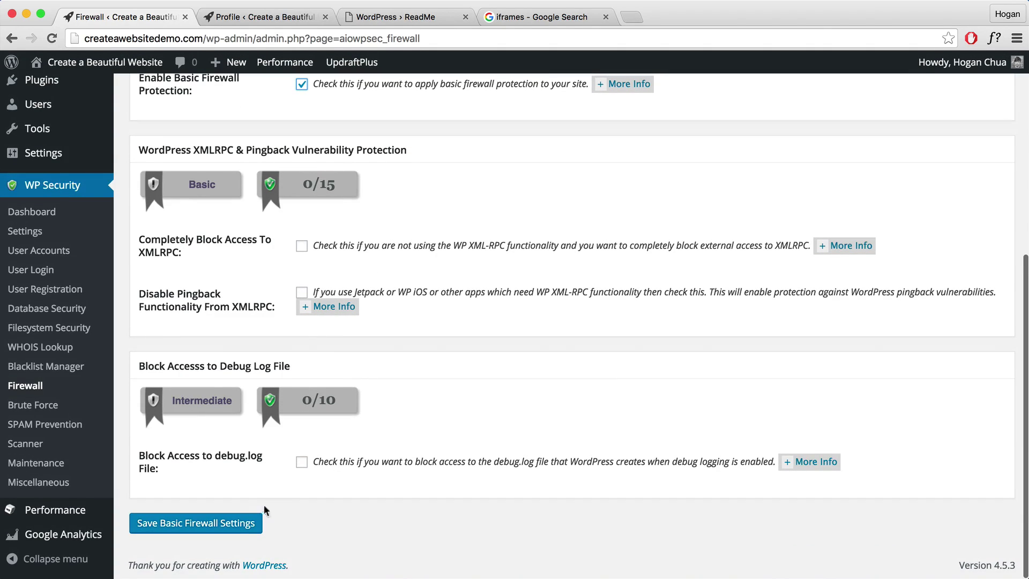
{"action": "left_click", "coordinate": [239, 523]}
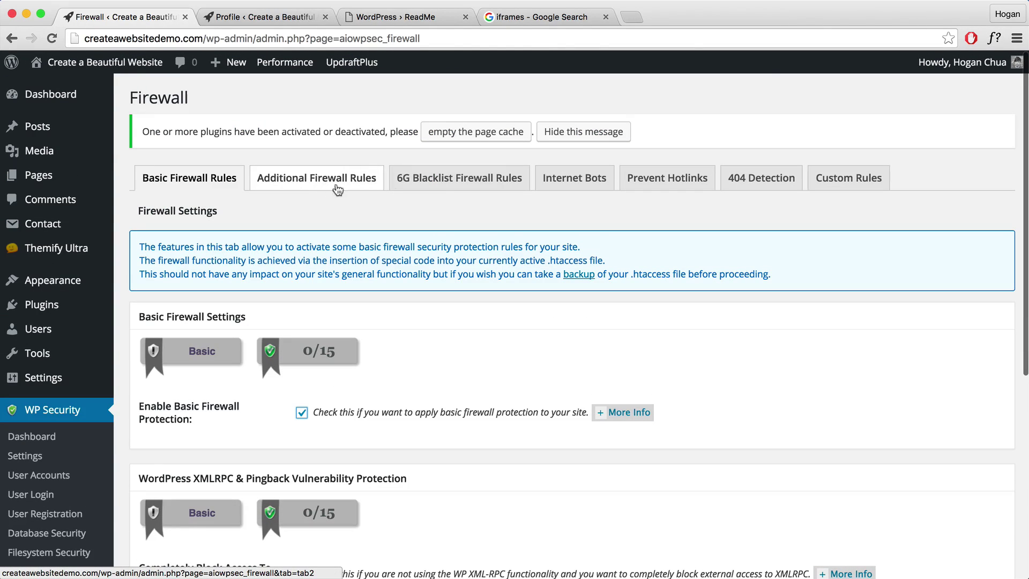
Enable image hotlinking prevention on the Prevent Hotlinks tab and save it.
{"action": "left_click", "coordinate": [667, 183]}
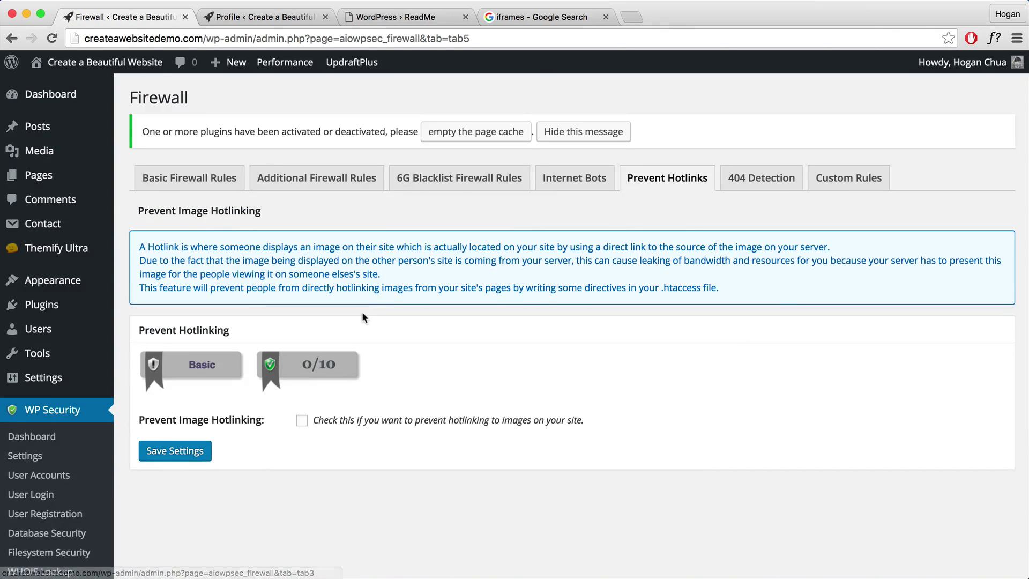
{"action": "scroll", "coordinate": [362, 310], "scroll_direction": "down", "scroll_amount": 2}
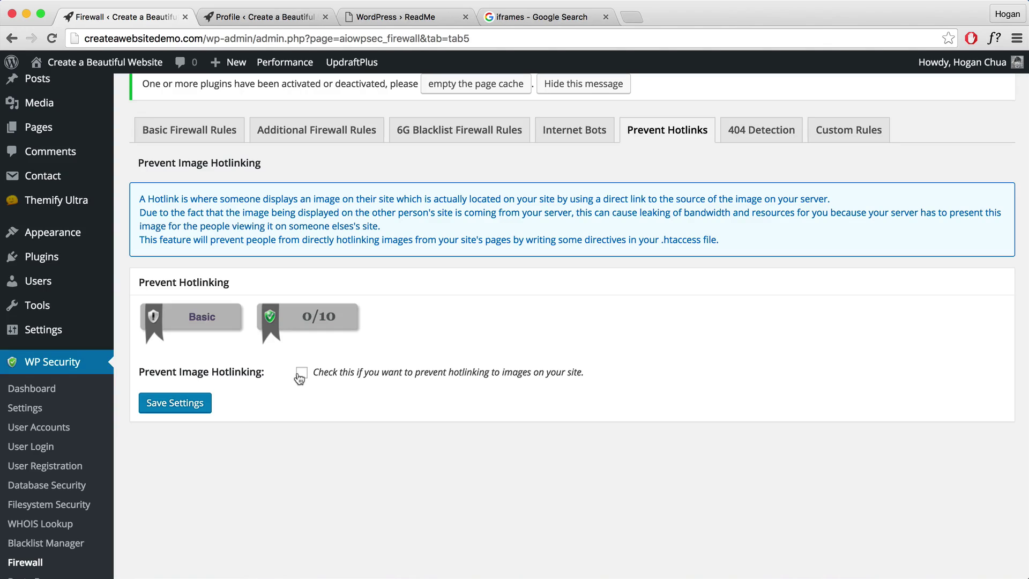
{"action": "left_click", "coordinate": [301, 374]}
{"action": "left_click", "coordinate": [175, 405]}
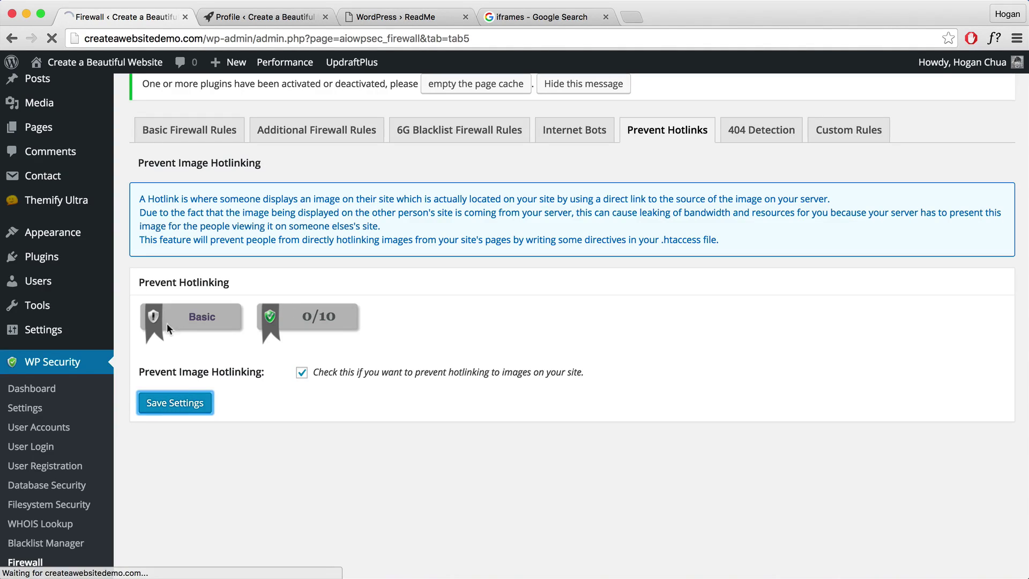
{"action": "scroll", "coordinate": [168, 348], "scroll_direction": "down", "scroll_amount": 4}
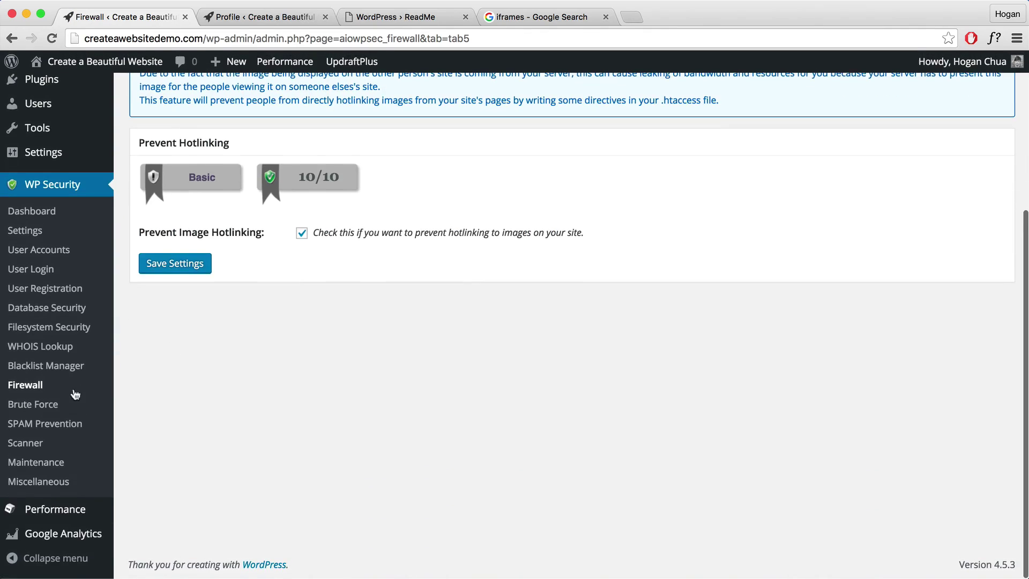
{"action": "left_click", "coordinate": [34, 405]}
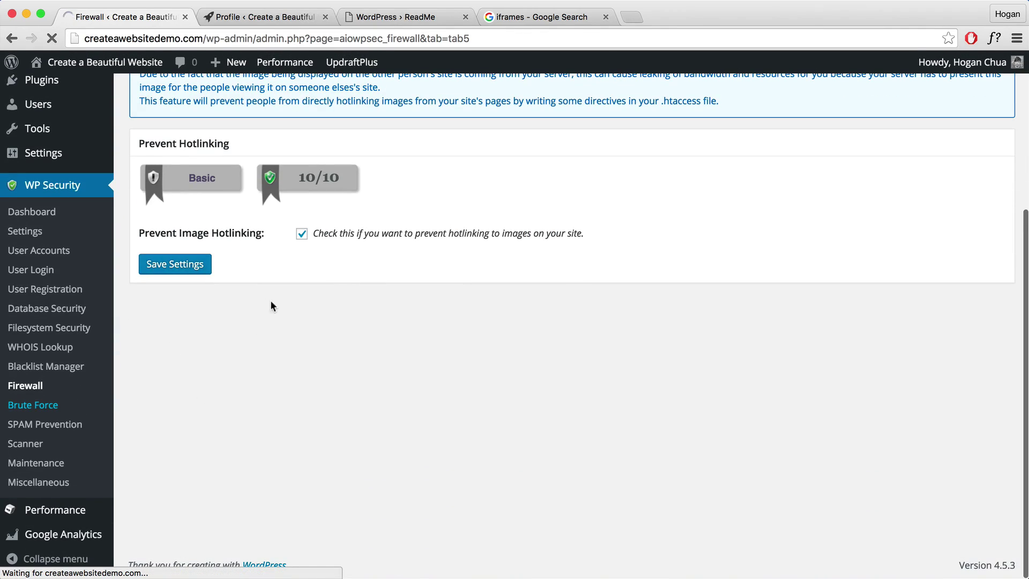
Point out wp-admin in the address bar and inspect the custom login page slug field, leaving rename off.
{"action": "scroll", "coordinate": [276, 298], "scroll_direction": "down", "scroll_amount": 4}
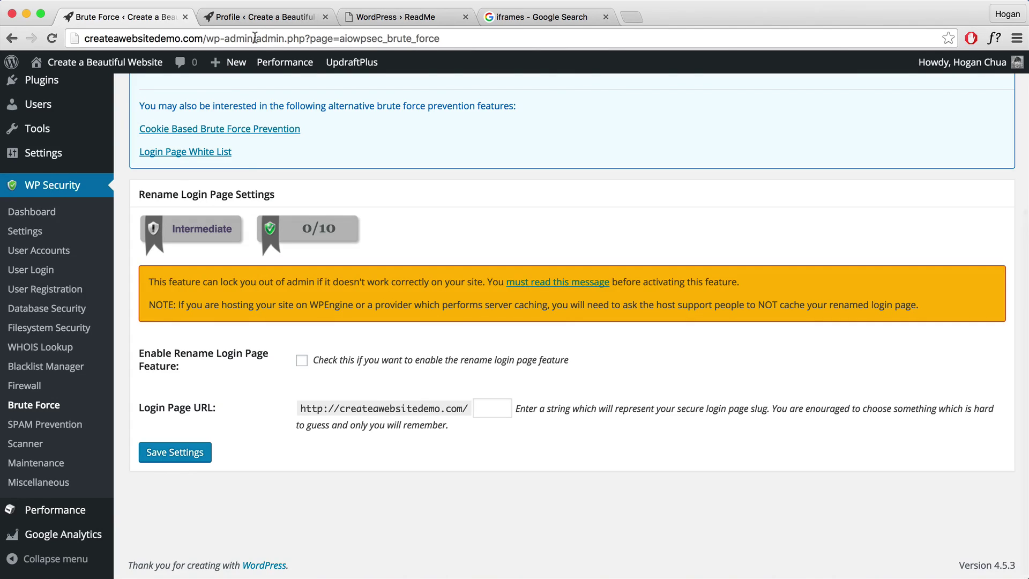
{"action": "left_click_drag", "start_coordinate": [256, 38], "coordinate": [213, 37]}
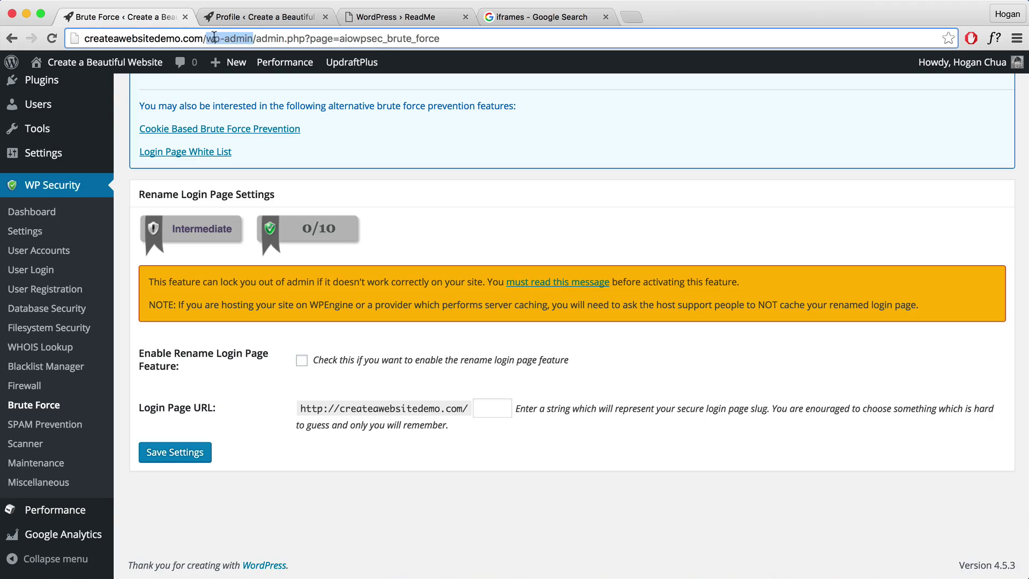
{"action": "left_click", "coordinate": [418, 392]}
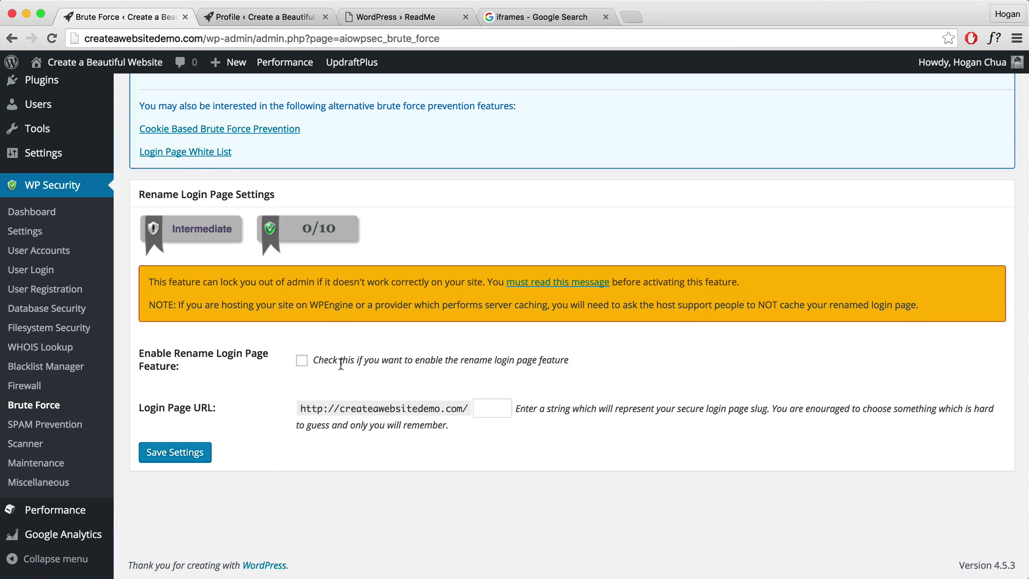
{"action": "left_click", "coordinate": [495, 412]}
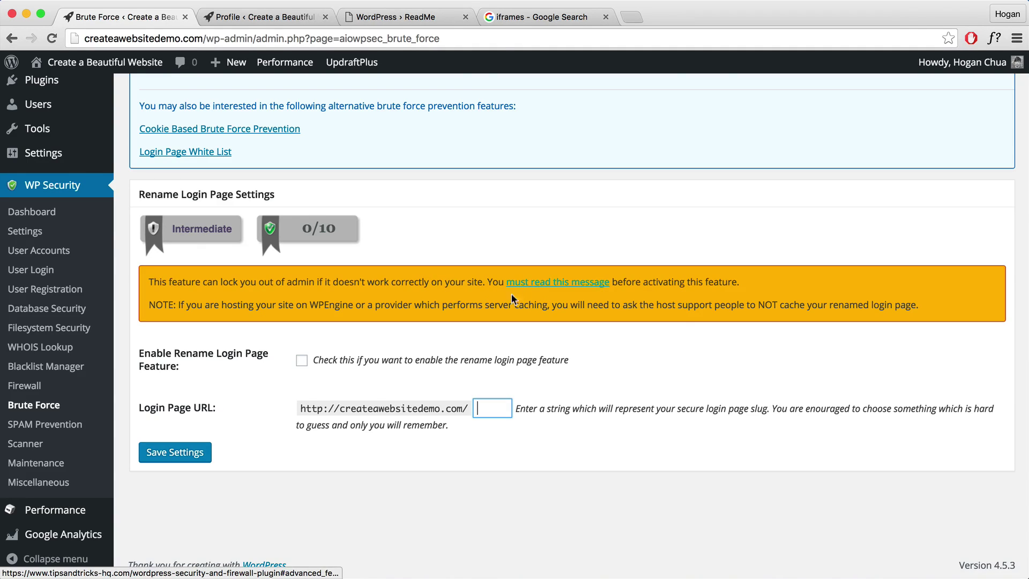
{"action": "scroll", "coordinate": [536, 290], "scroll_direction": "up", "scroll_amount": 8}
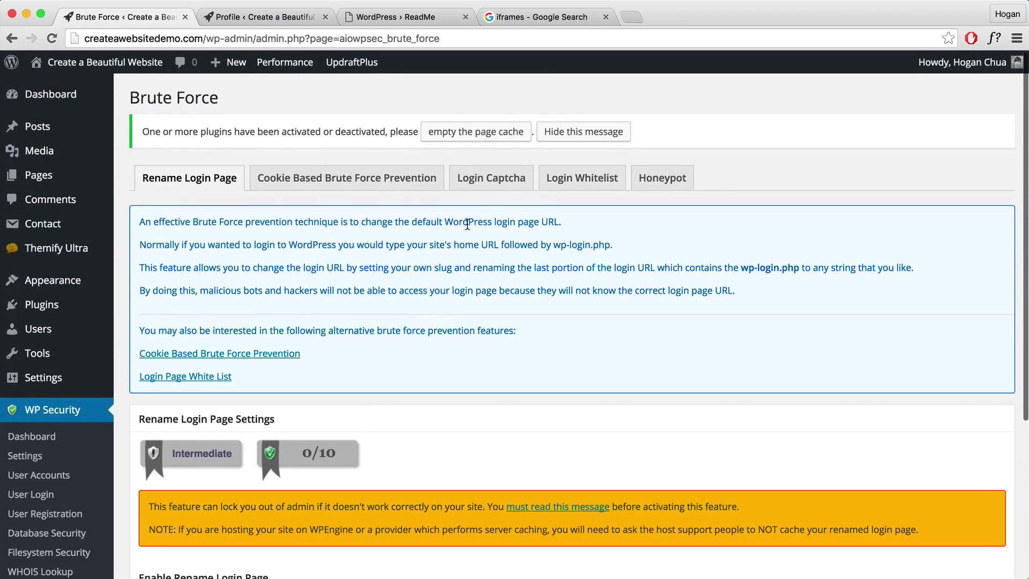
Enable captcha on the login, custom login and lost password forms, and save.
{"action": "left_click", "coordinate": [493, 182]}
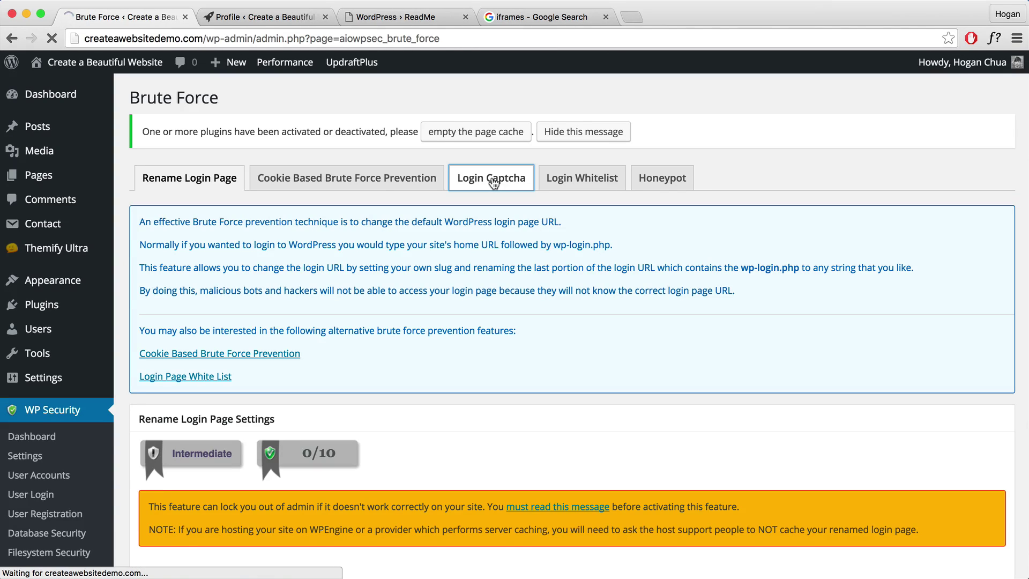
{"action": "scroll", "coordinate": [437, 258], "scroll_direction": "down", "scroll_amount": 1}
{"action": "scroll", "coordinate": [437, 258], "scroll_direction": "down", "scroll_amount": 5}
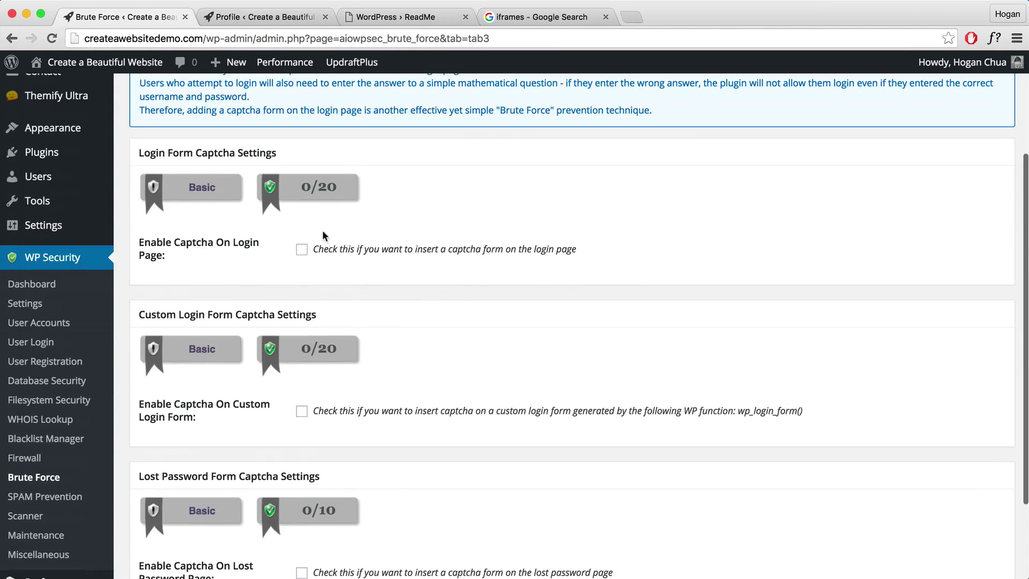
{"action": "left_click", "coordinate": [302, 248]}
{"action": "scroll", "coordinate": [297, 298], "scroll_direction": "down", "scroll_amount": 4}
{"action": "left_click", "coordinate": [296, 302]}
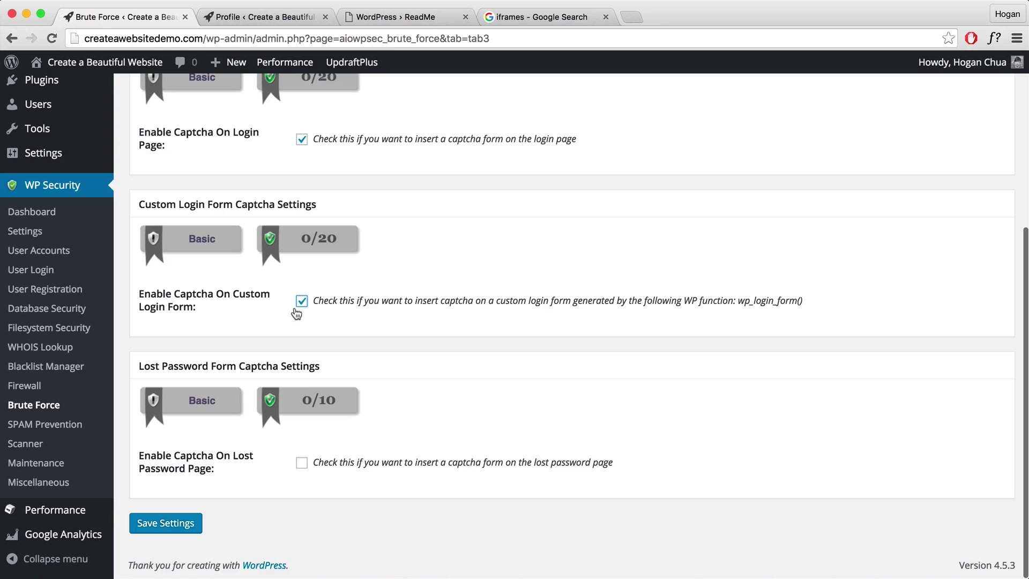
{"action": "left_click", "coordinate": [301, 464]}
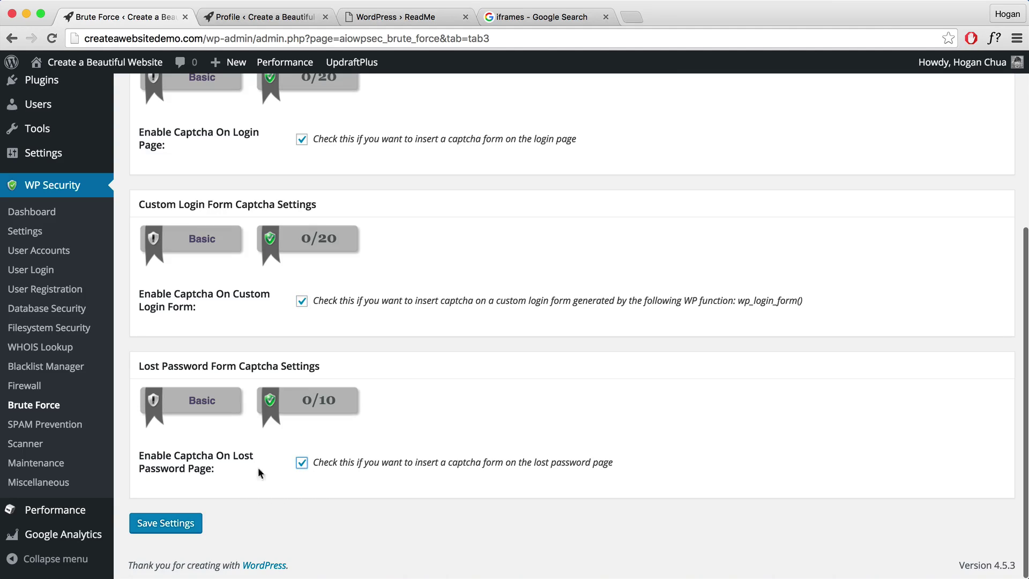
{"action": "left_click", "coordinate": [190, 516]}
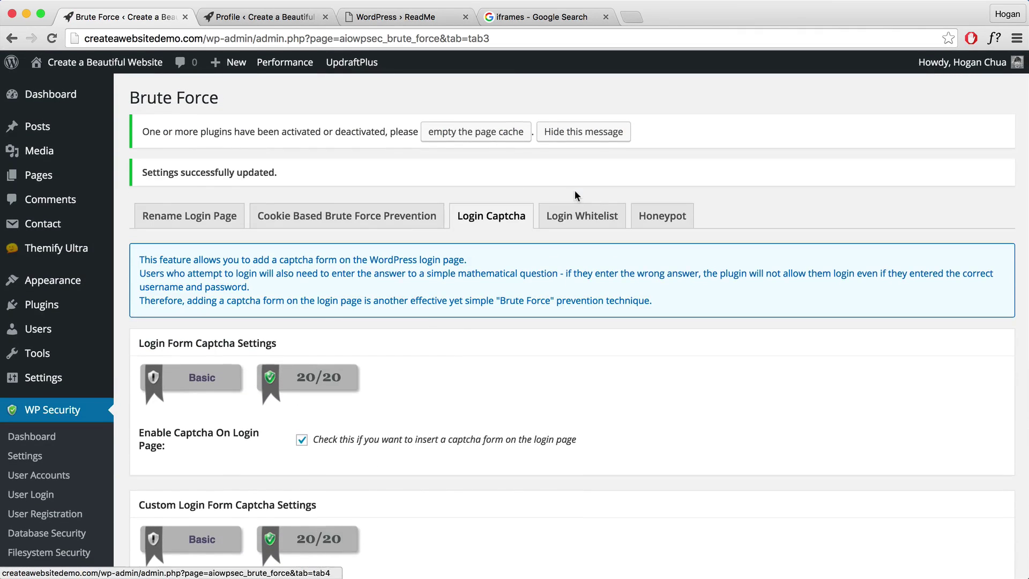
Enable the login page honeypot and save the Honeypot setting.
{"action": "left_click", "coordinate": [641, 217]}
{"action": "scroll", "coordinate": [453, 225], "scroll_direction": "down", "scroll_amount": 3}
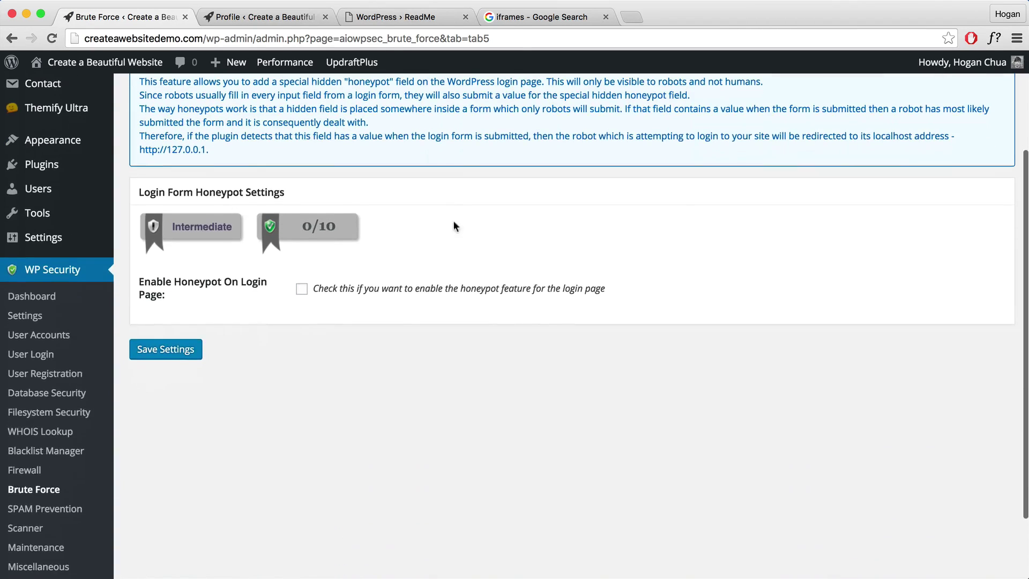
{"action": "scroll", "coordinate": [453, 225], "scroll_direction": "up", "scroll_amount": 2}
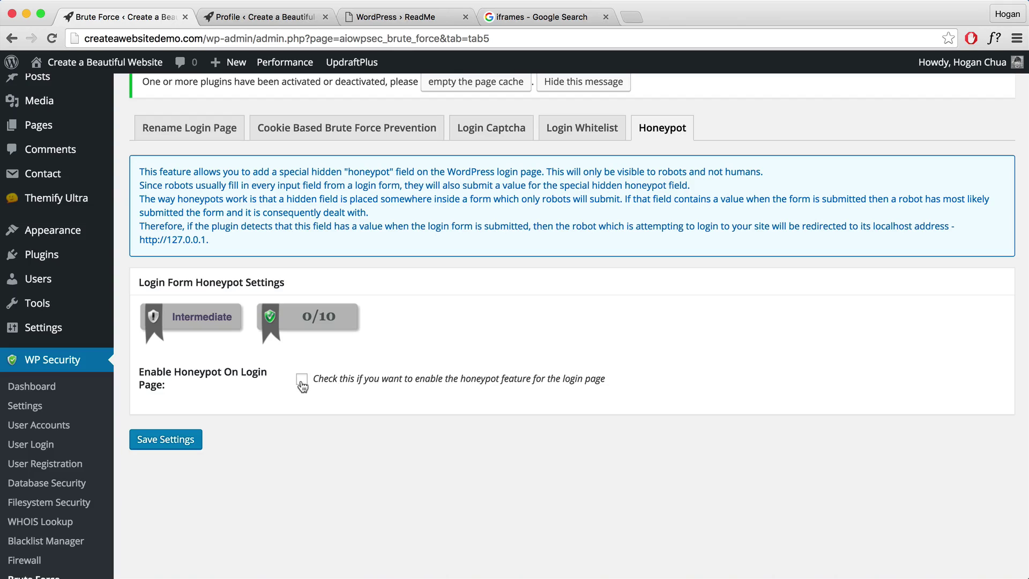
{"action": "left_click", "coordinate": [302, 379]}
{"action": "left_click", "coordinate": [185, 440]}
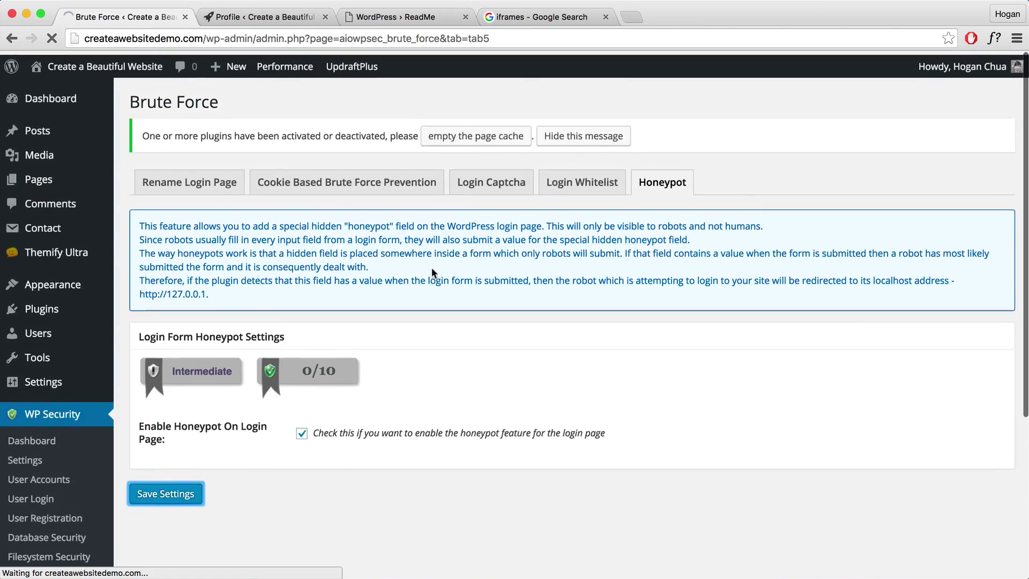
{"action": "left_click", "coordinate": [563, 217]}
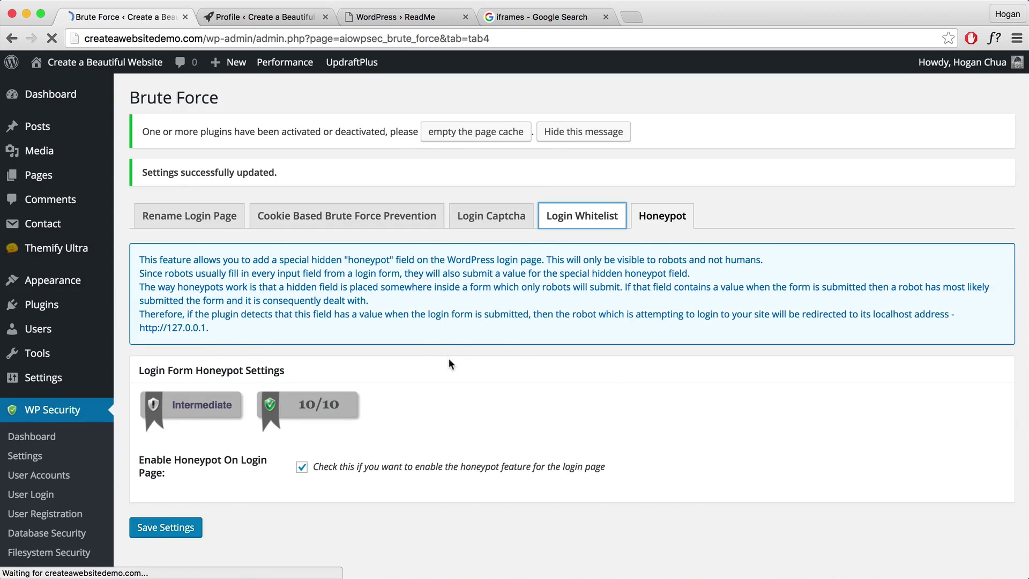
Scroll through the Login Whitelist options, leaving IP whitelisting disabled.
{"action": "scroll", "coordinate": [438, 375], "scroll_direction": "down", "scroll_amount": 5}
{"action": "scroll", "coordinate": [401, 371], "scroll_direction": "down", "scroll_amount": 2}
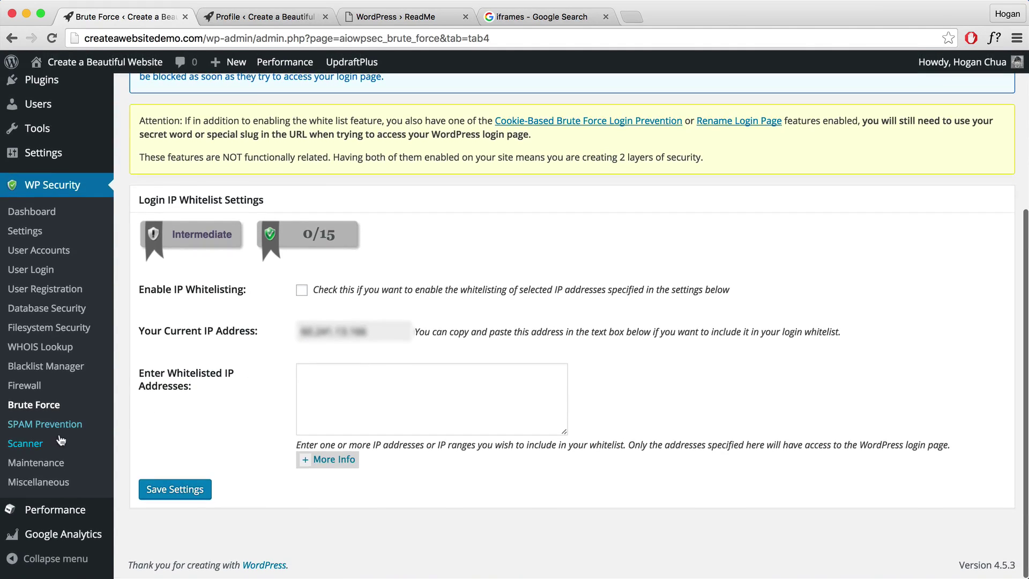
Enable comment-form captcha and spambot comment blocking, then save the SPAM Prevention settings.
{"action": "left_click", "coordinate": [45, 424]}
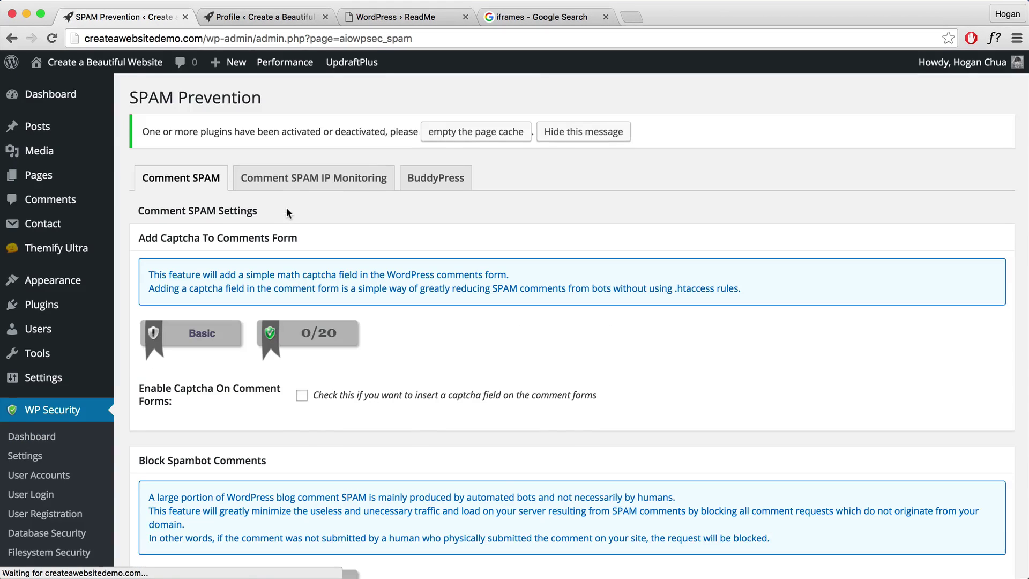
{"action": "scroll", "coordinate": [283, 266], "scroll_direction": "down", "scroll_amount": 3}
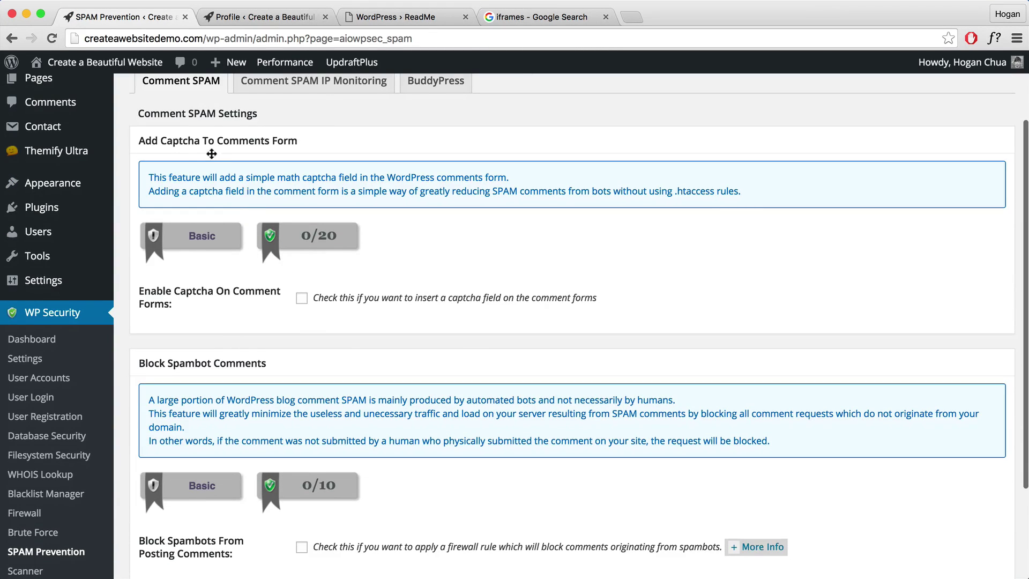
{"action": "left_click", "coordinate": [302, 298]}
{"action": "scroll", "coordinate": [307, 374], "scroll_direction": "down", "scroll_amount": 4}
{"action": "left_click", "coordinate": [303, 412]}
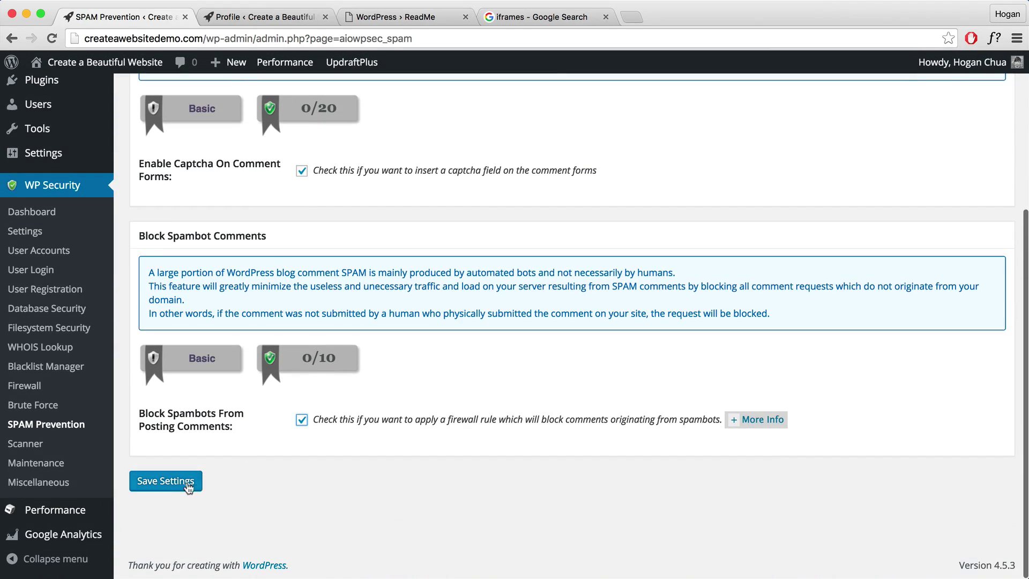
{"action": "left_click", "coordinate": [165, 481]}
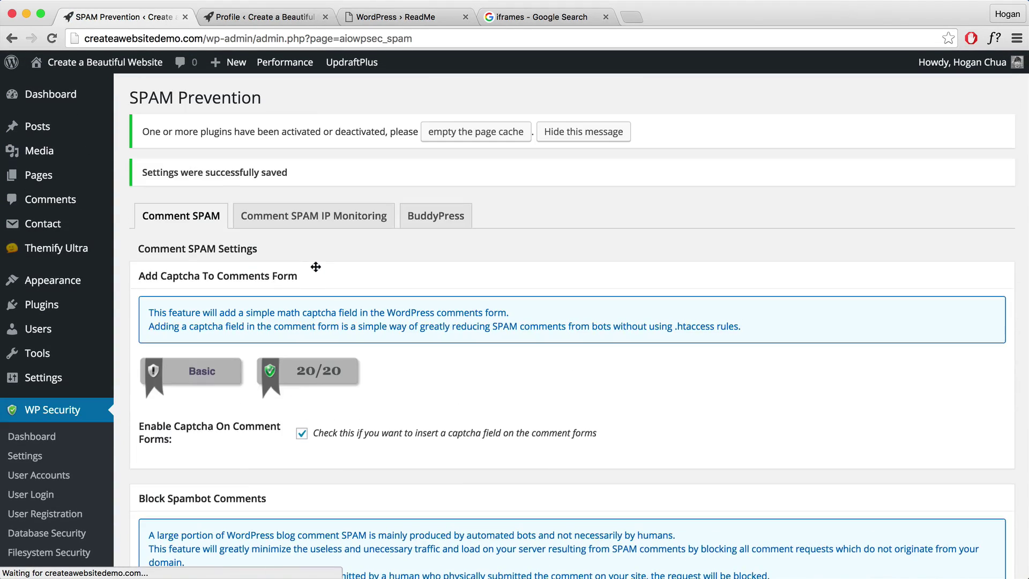
{"action": "scroll", "coordinate": [316, 267], "scroll_direction": "down", "scroll_amount": 5}
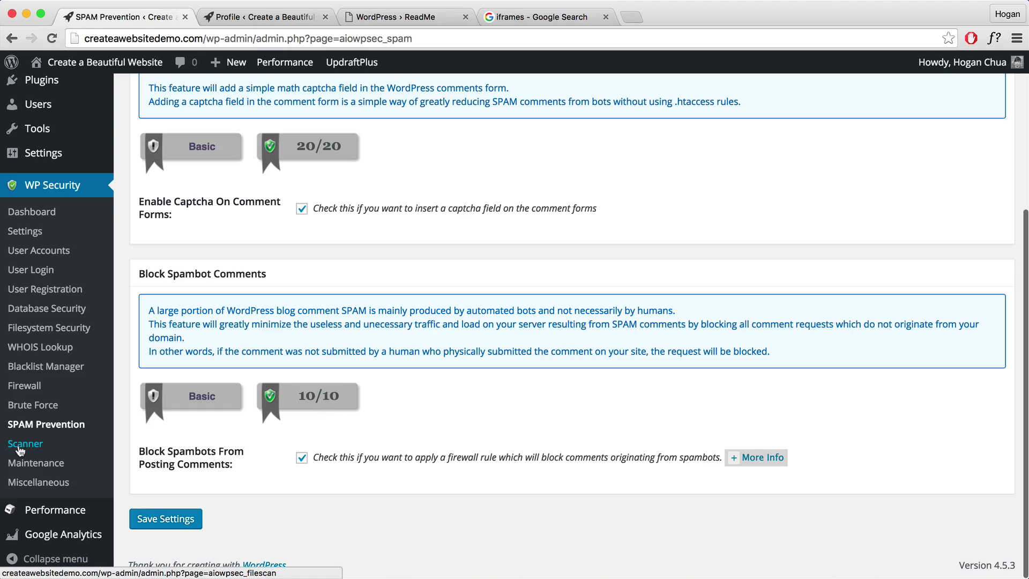
Turn on automated file change detection scans every 4 weeks and save the Scanner settings.
{"action": "left_click", "coordinate": [21, 445]}
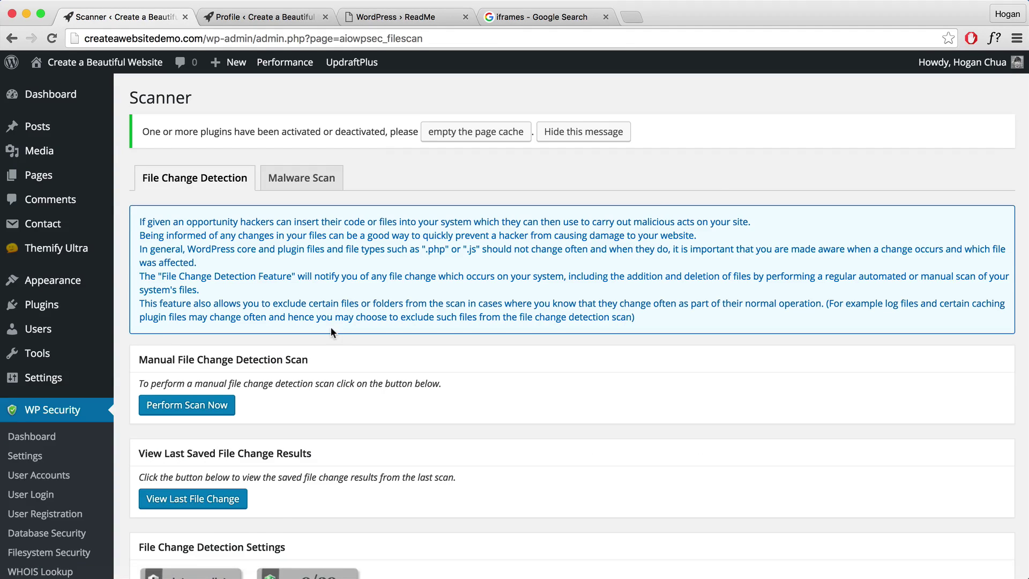
{"action": "scroll", "coordinate": [331, 329], "scroll_direction": "down", "scroll_amount": 6}
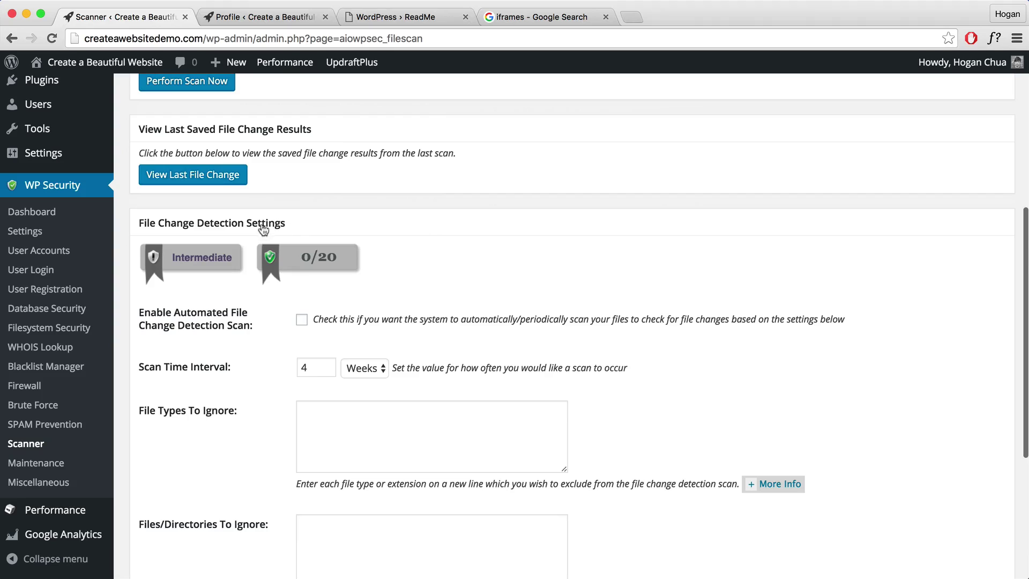
{"action": "left_click", "coordinate": [302, 319]}
{"action": "scroll", "coordinate": [299, 319], "scroll_direction": "down", "scroll_amount": 1}
{"action": "scroll", "coordinate": [296, 319], "scroll_direction": "down", "scroll_amount": 1}
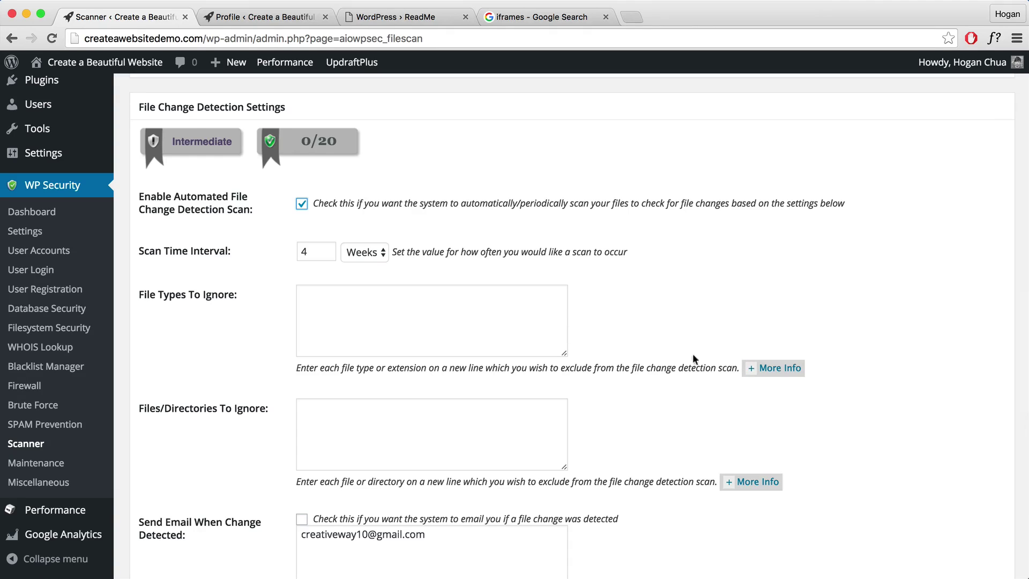
{"action": "left_click", "coordinate": [746, 369]}
{"action": "scroll", "coordinate": [746, 369], "scroll_direction": "down", "scroll_amount": 2}
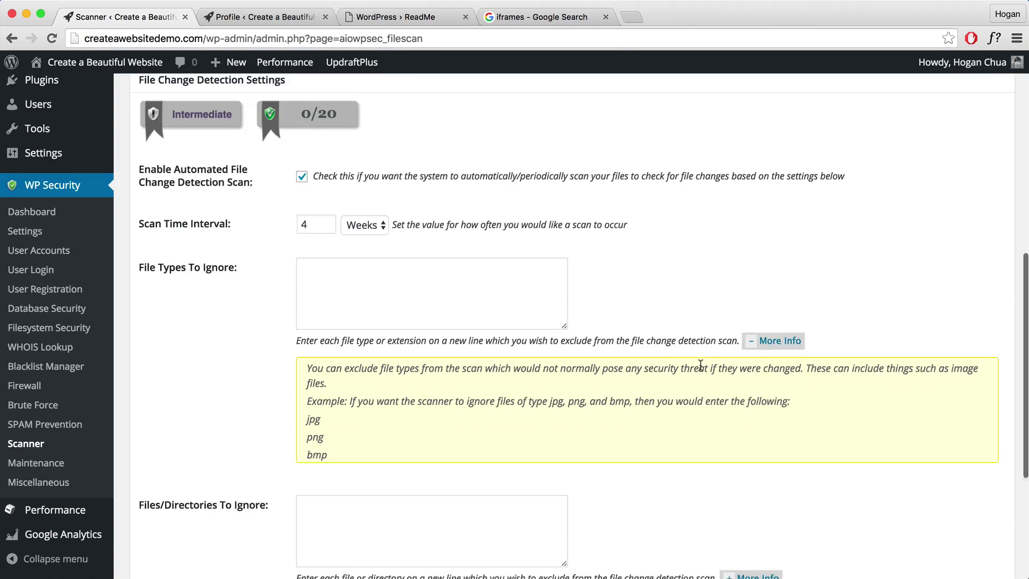
{"action": "left_click", "coordinate": [752, 333]}
{"action": "scroll", "coordinate": [429, 316], "scroll_direction": "down", "scroll_amount": 4}
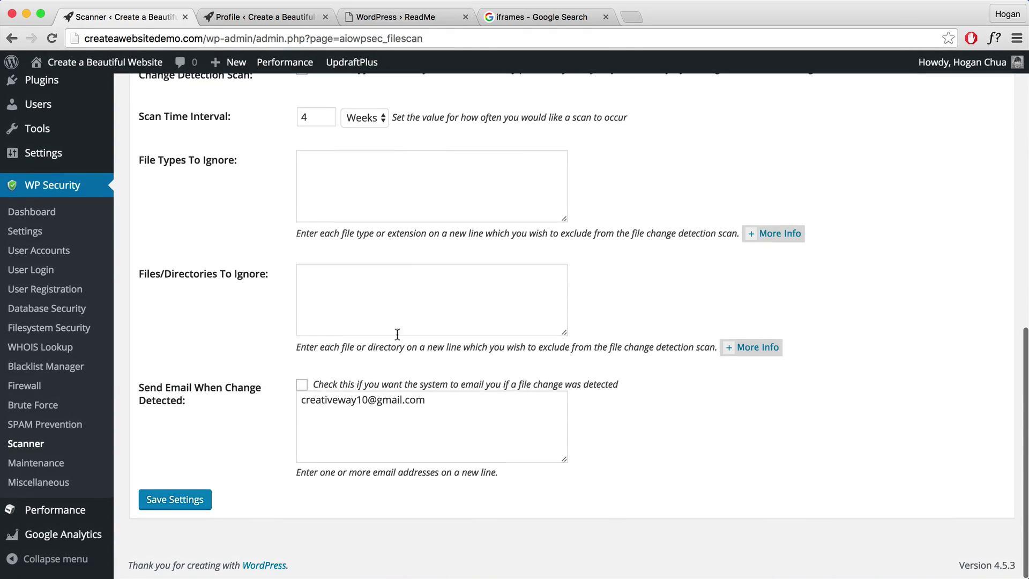
{"action": "left_click", "coordinate": [171, 499]}
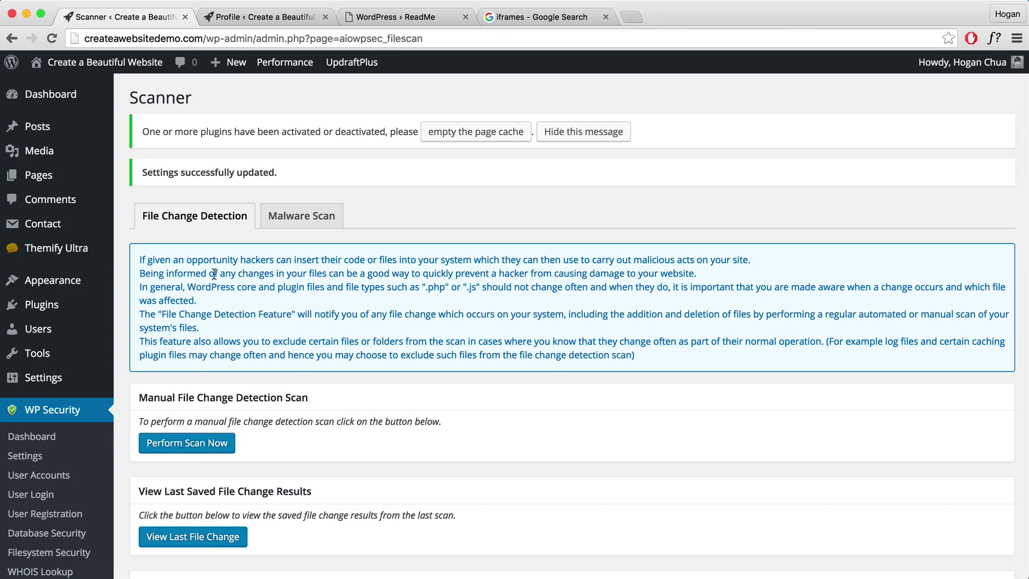
{"action": "scroll", "coordinate": [211, 274], "scroll_direction": "down", "scroll_amount": 4}
Review the Maintenance Visitor Lockout options, leaving front-end lockout switched off.
{"action": "left_click", "coordinate": [35, 503]}
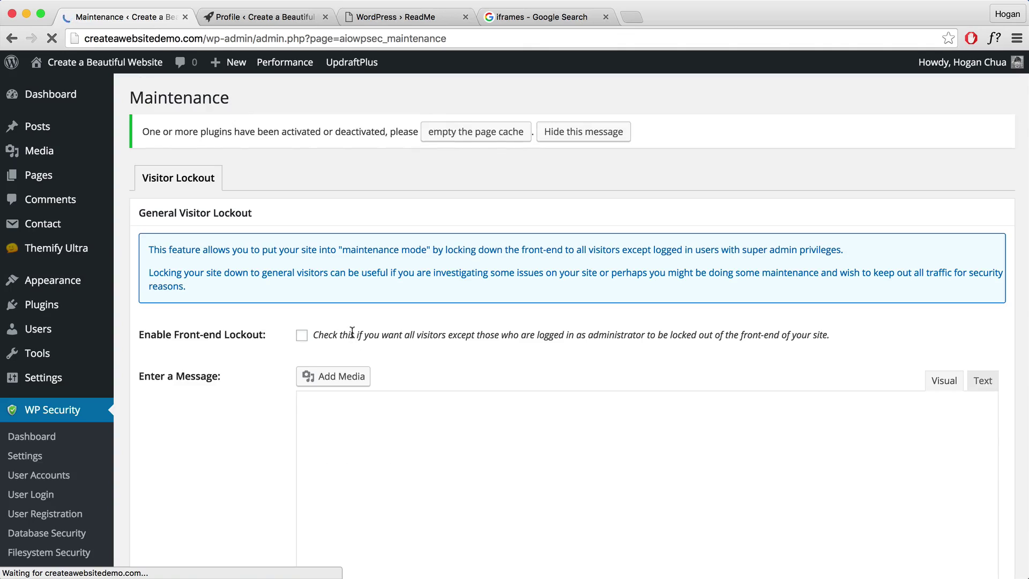
{"action": "scroll", "coordinate": [352, 332], "scroll_direction": "down", "scroll_amount": 3}
{"action": "scroll", "coordinate": [352, 332], "scroll_direction": "up", "scroll_amount": 3}
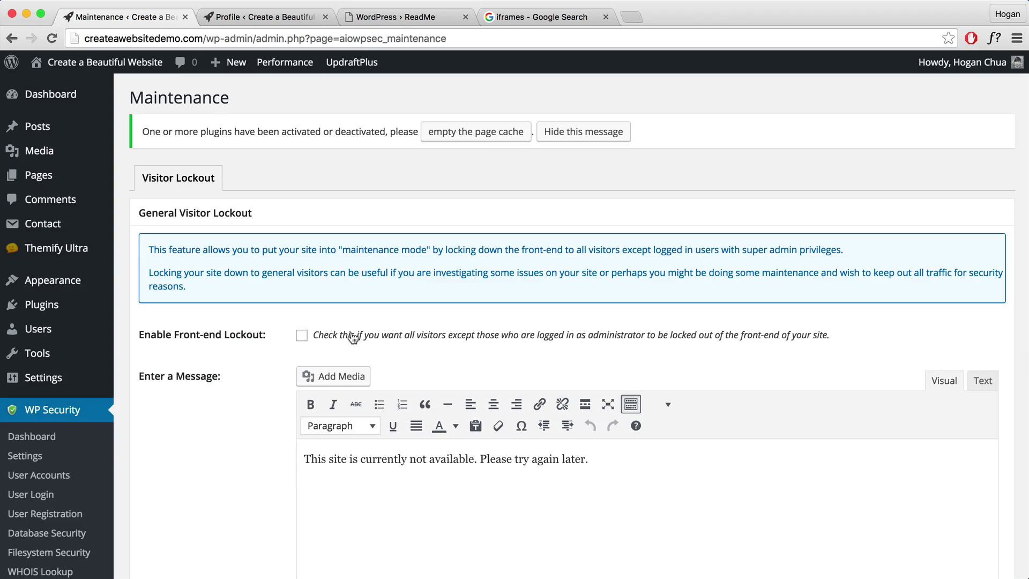
{"action": "scroll", "coordinate": [325, 332], "scroll_direction": "down", "scroll_amount": 1}
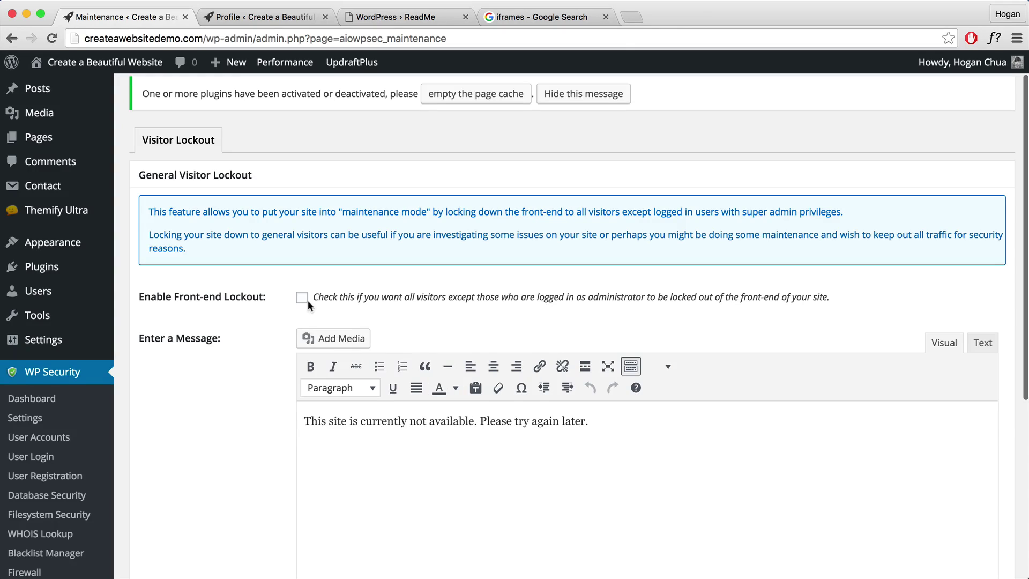
{"action": "scroll", "coordinate": [295, 325], "scroll_direction": "down", "scroll_amount": 5}
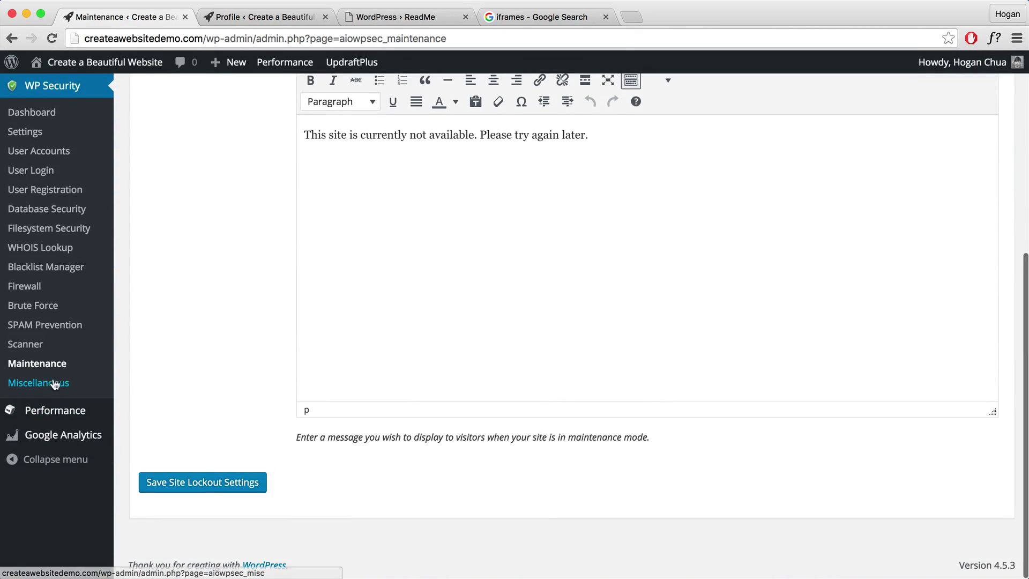
On Miscellaneous, demonstrate the text selection and right-click that copy protection would block.
{"action": "left_click", "coordinate": [54, 384]}
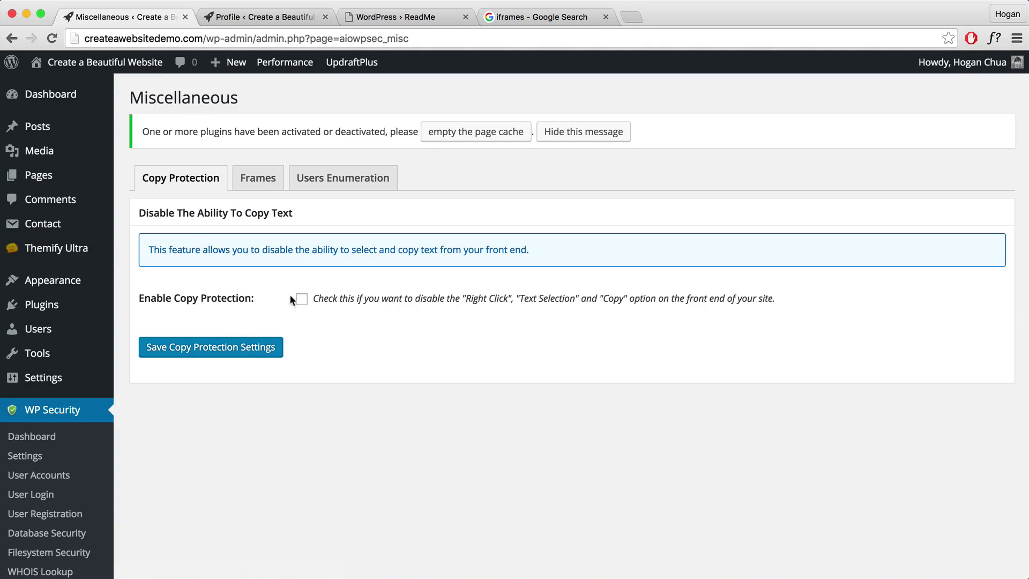
{"action": "left_click_drag", "start_coordinate": [418, 300], "coordinate": [496, 299]}
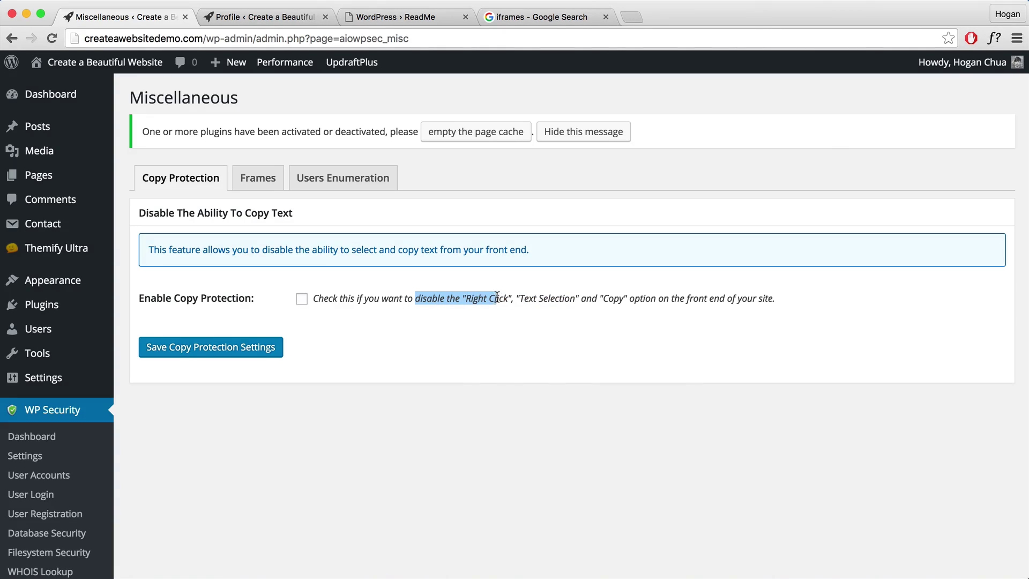
{"action": "right_click", "coordinate": [457, 295]}
{"action": "left_click", "coordinate": [430, 303]}
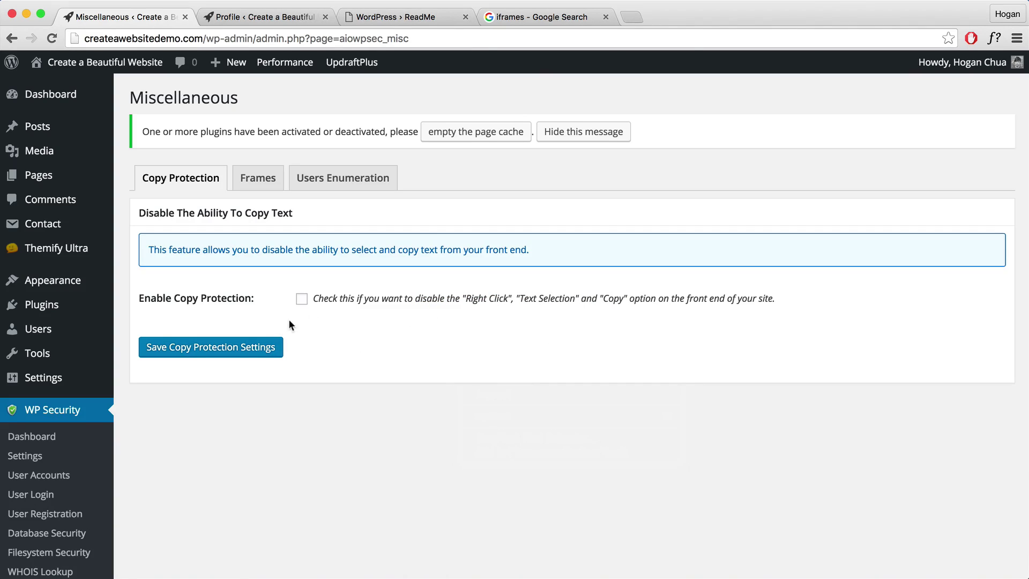
{"action": "left_click_drag", "start_coordinate": [414, 299], "coordinate": [511, 303]}
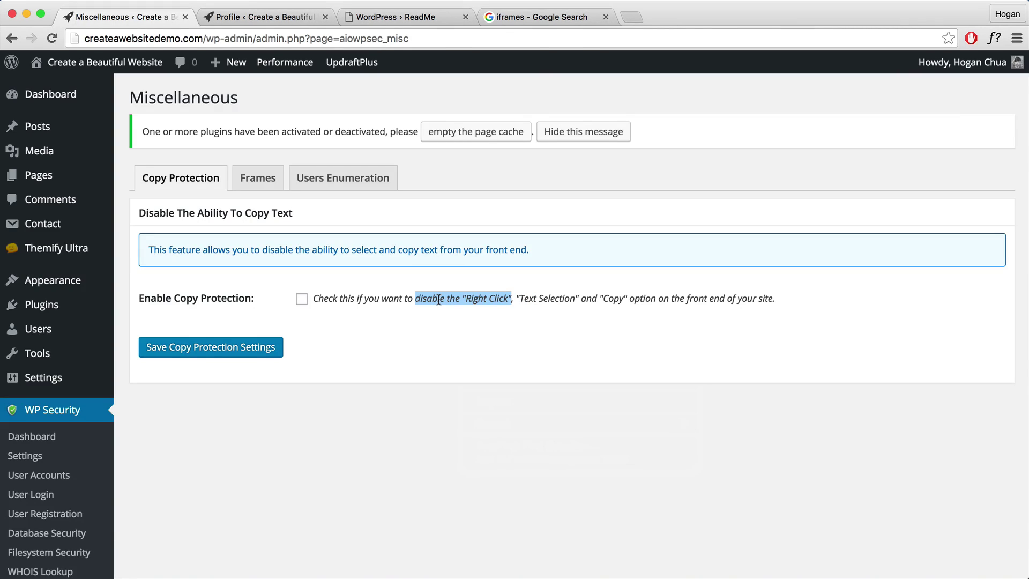
{"action": "left_click", "coordinate": [391, 338]}
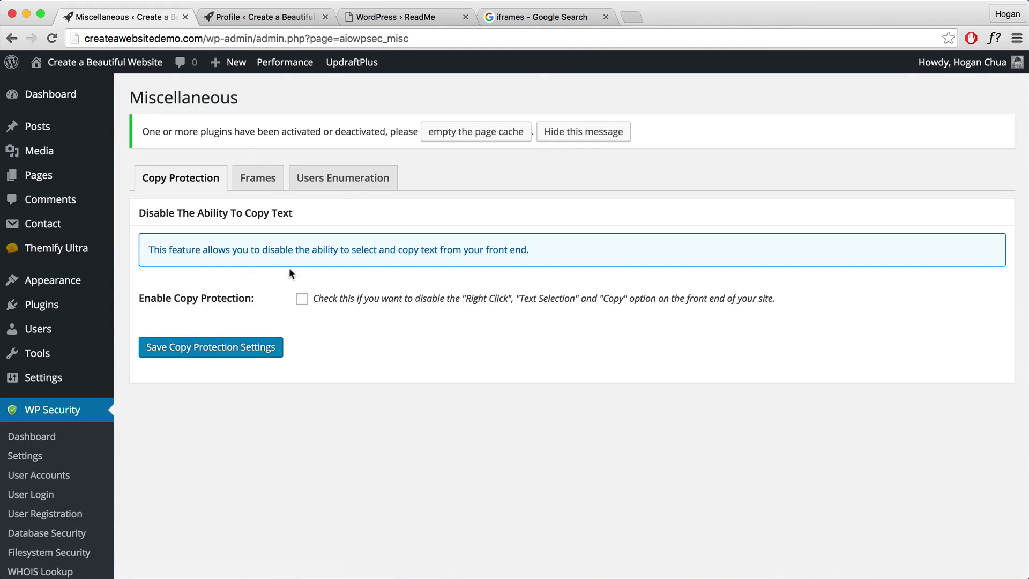
Enable iFrame protection on the Frames tab and save the setting.
{"action": "left_click", "coordinate": [248, 173]}
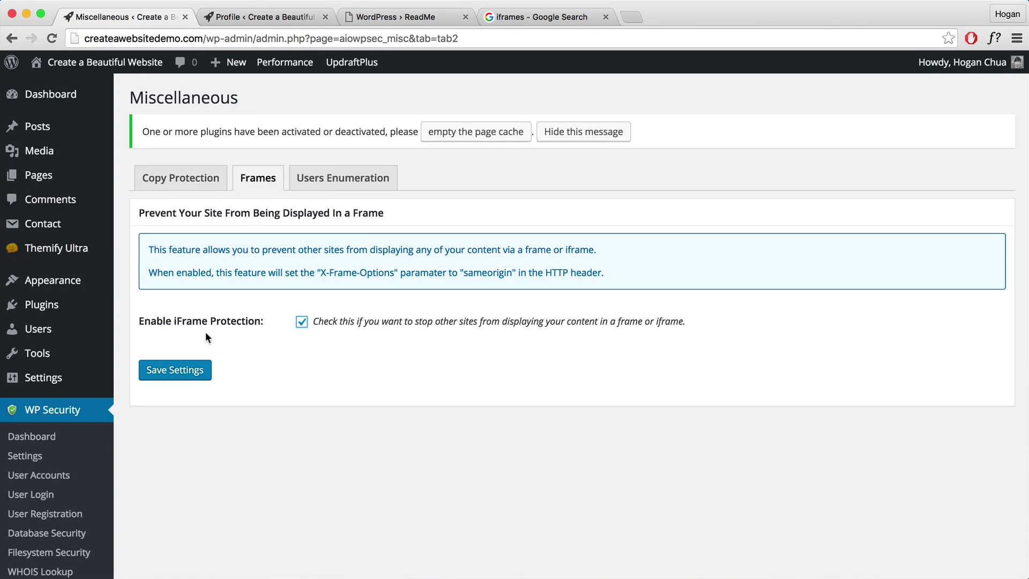
{"action": "left_click", "coordinate": [194, 370]}
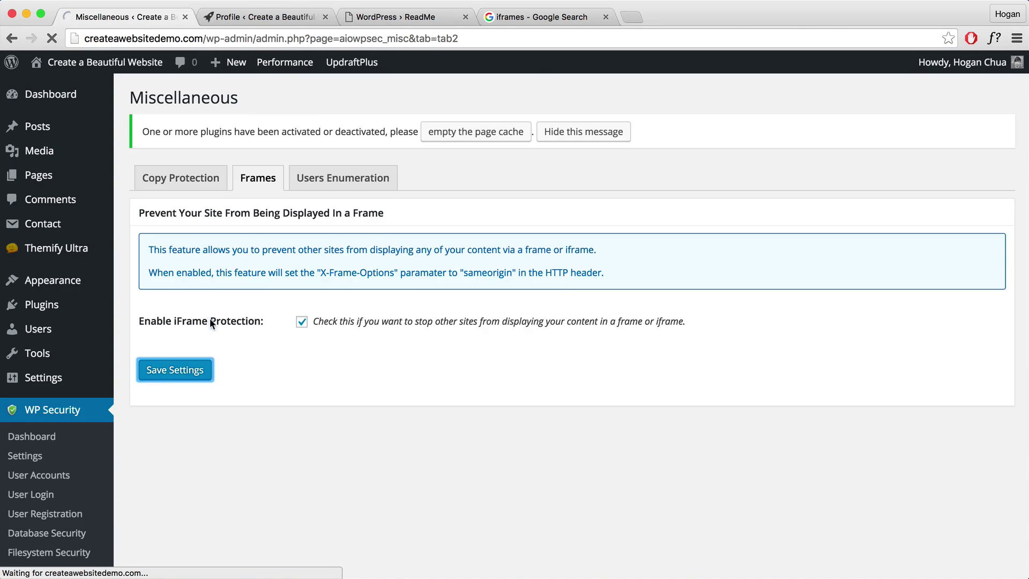
{"action": "scroll", "coordinate": [210, 320], "scroll_direction": "down", "scroll_amount": 5}
{"action": "scroll", "coordinate": [208, 322], "scroll_direction": "up", "scroll_amount": 3}
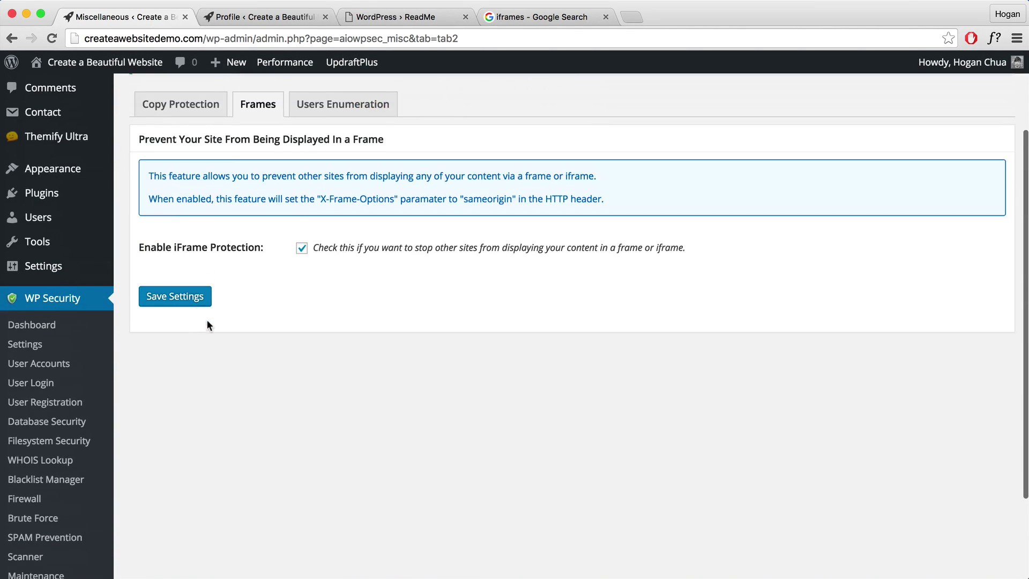
Return to the WP Security dashboard and review the current security score.
{"action": "left_click", "coordinate": [53, 327]}
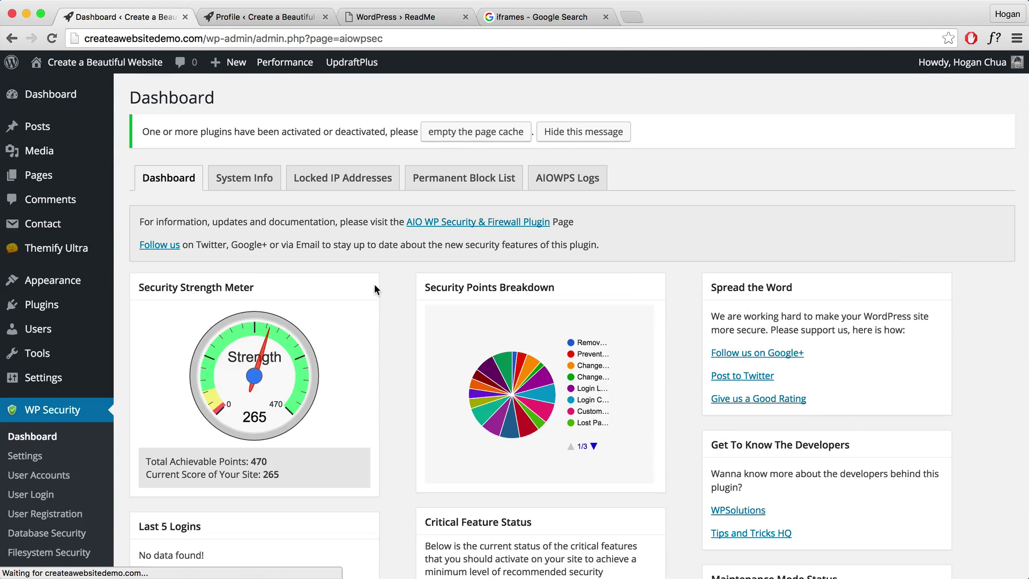
{"action": "scroll", "coordinate": [371, 287], "scroll_direction": "down", "scroll_amount": 5}
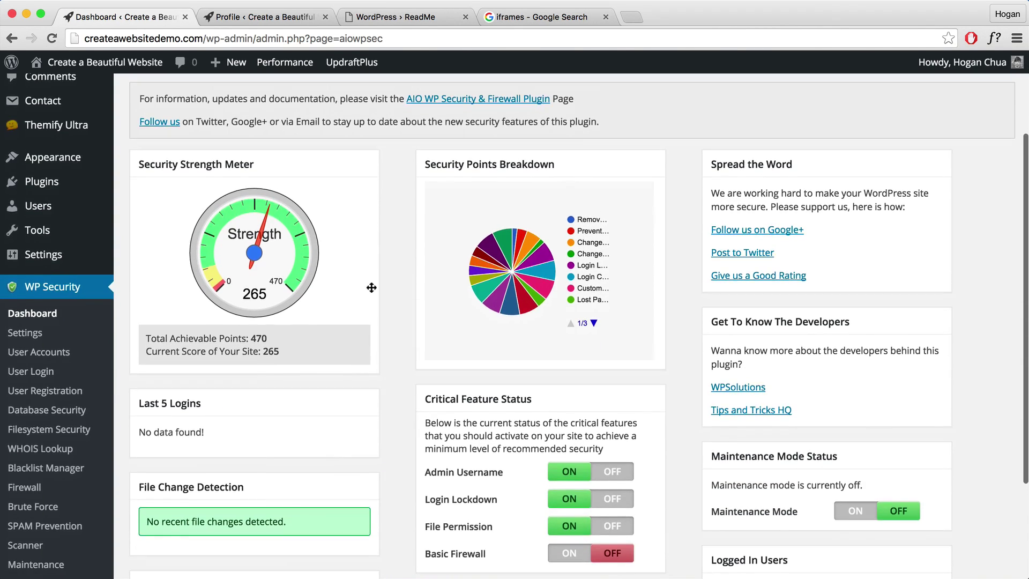
{"action": "scroll", "coordinate": [371, 287], "scroll_direction": "down", "scroll_amount": 3}
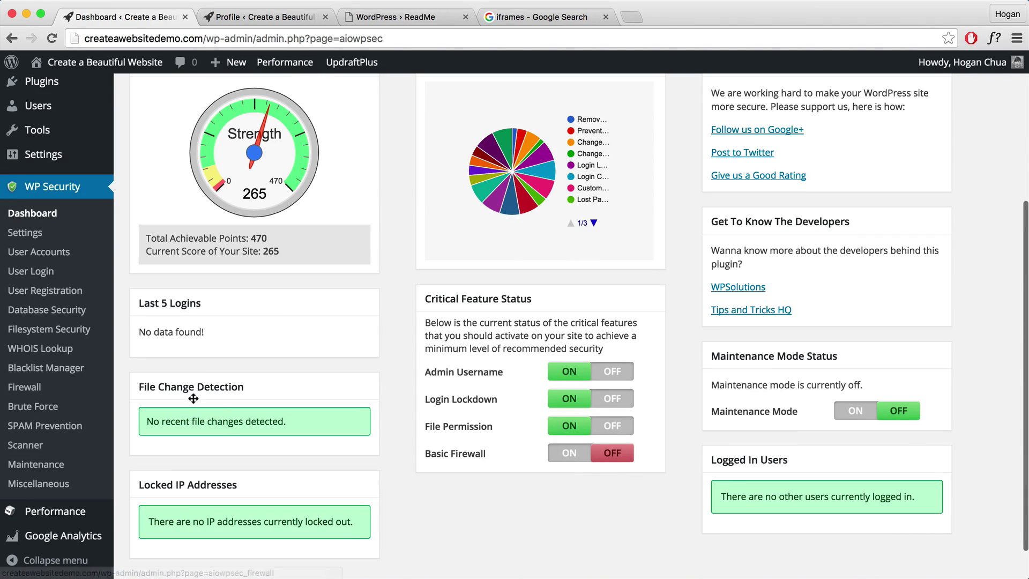
Enable Basic Firewall Protection in the firewall settings and save it.
{"action": "left_click", "coordinate": [63, 387]}
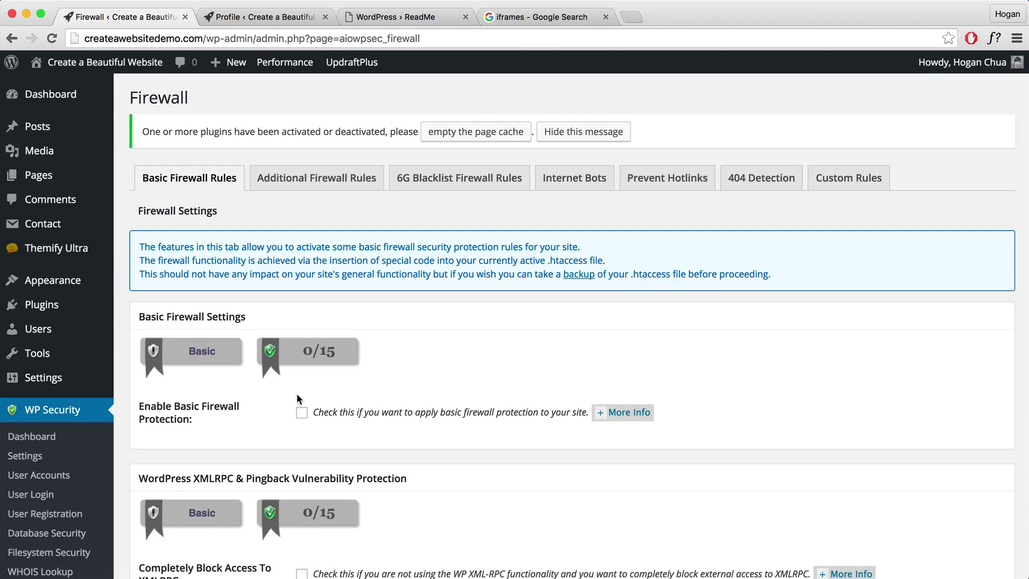
{"action": "scroll", "coordinate": [306, 381], "scroll_direction": "down", "scroll_amount": 2}
{"action": "left_click", "coordinate": [301, 357]}
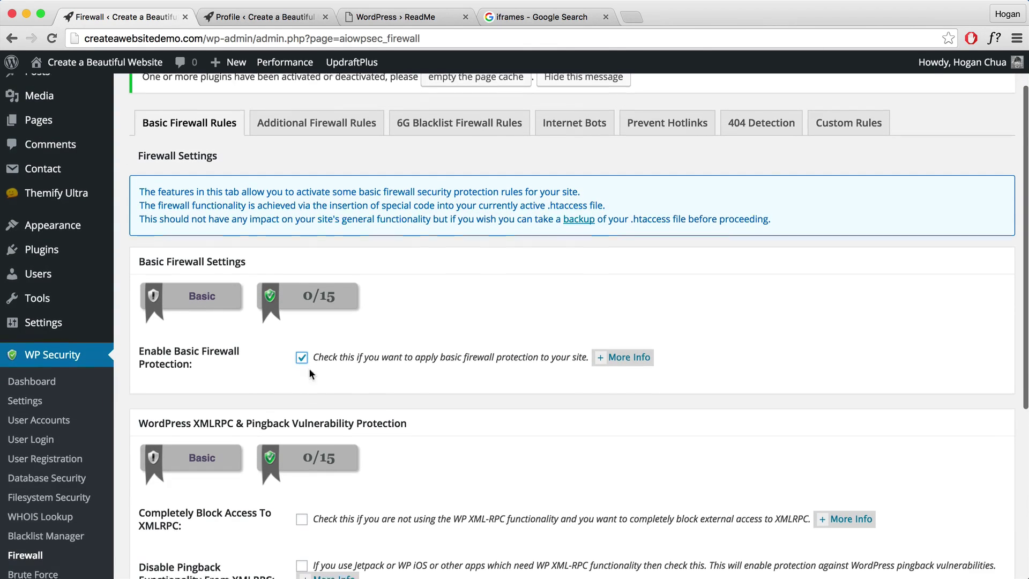
{"action": "scroll", "coordinate": [307, 367], "scroll_direction": "down", "scroll_amount": 5}
{"action": "left_click", "coordinate": [226, 522]}
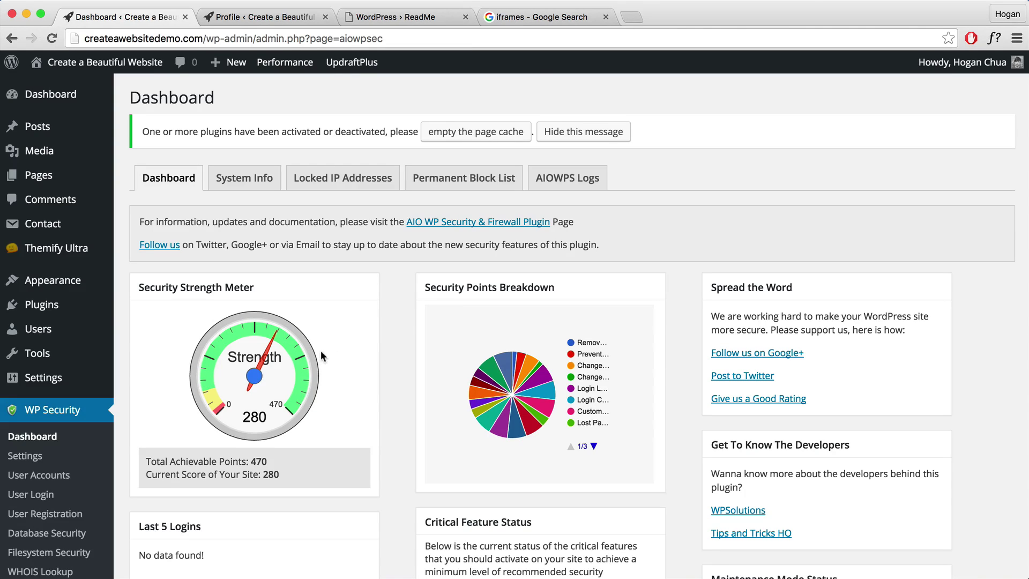
{"action": "scroll", "coordinate": [326, 349], "scroll_direction": "down", "scroll_amount": 5}
{"action": "scroll", "coordinate": [328, 349], "scroll_direction": "up", "scroll_amount": 5}
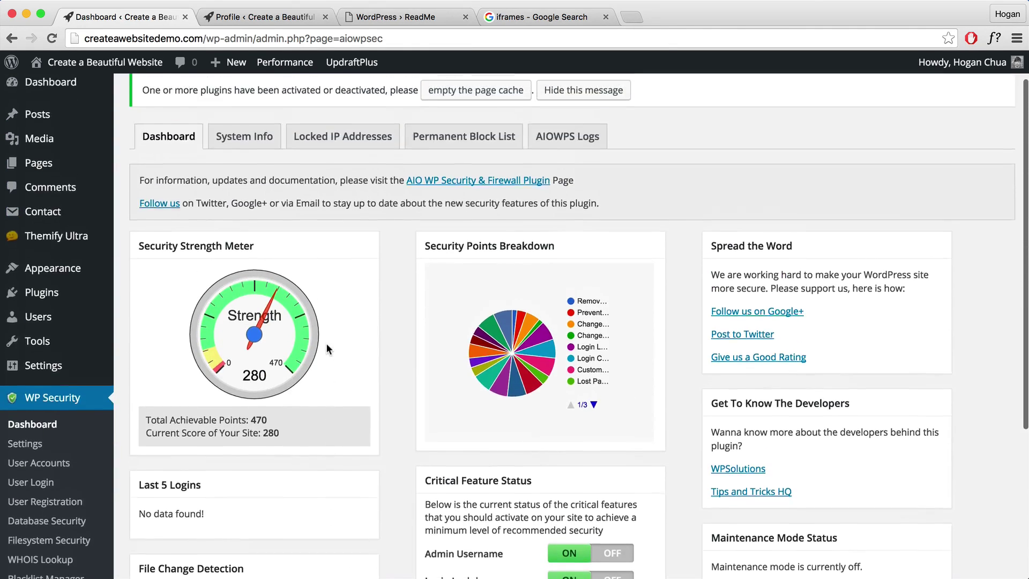